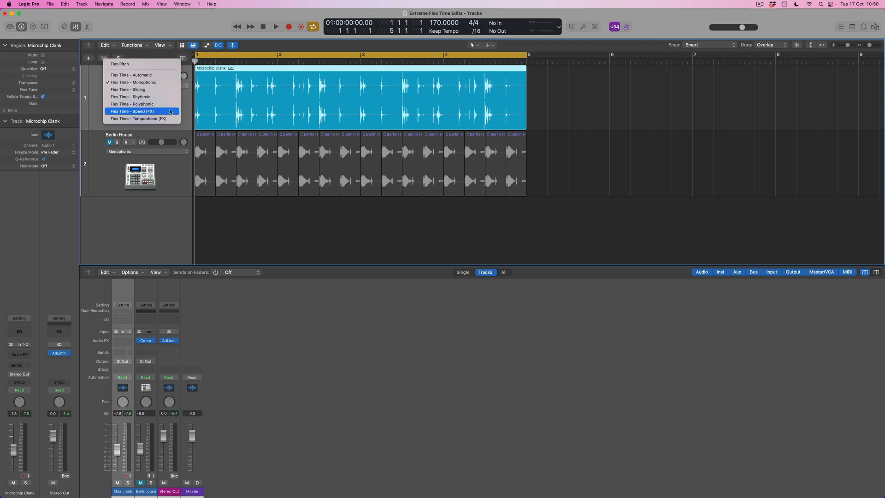
Set the Microchip Clank track's flex mode to Speed (FX) and add flex markers around the hit at 1 2.
click(170, 111)
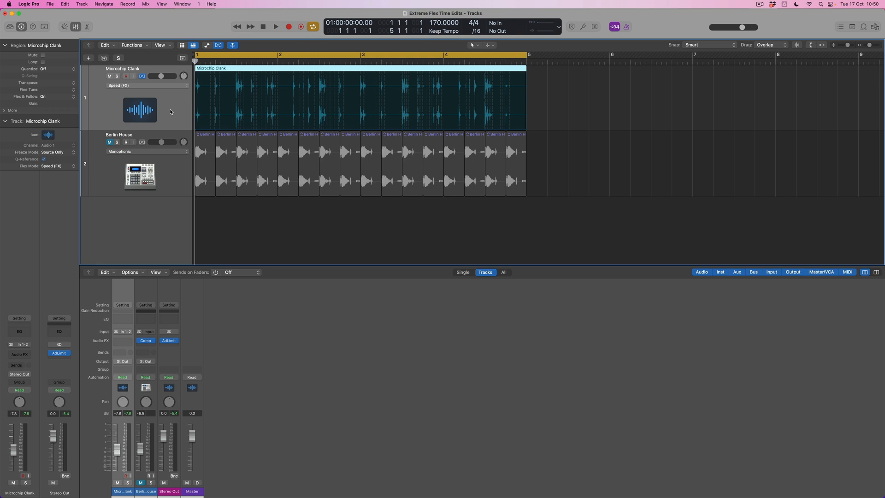
key(super+Right)
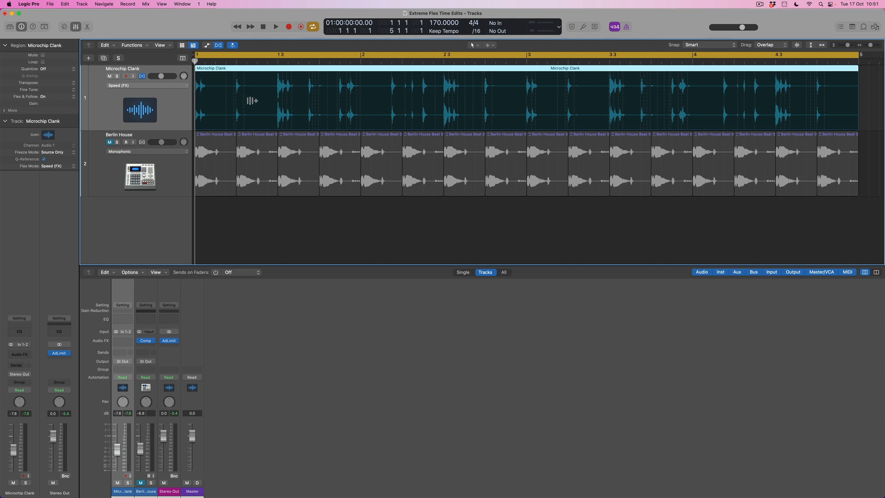
key(super+Right)
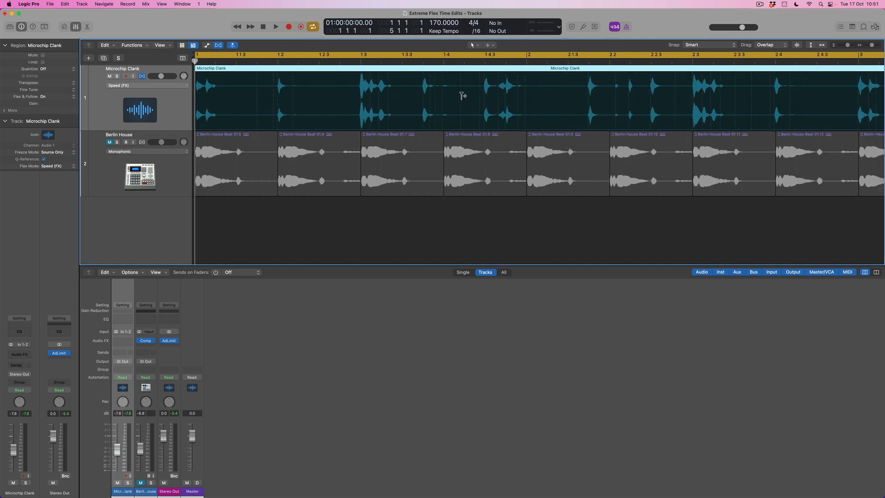
key(super+Right)
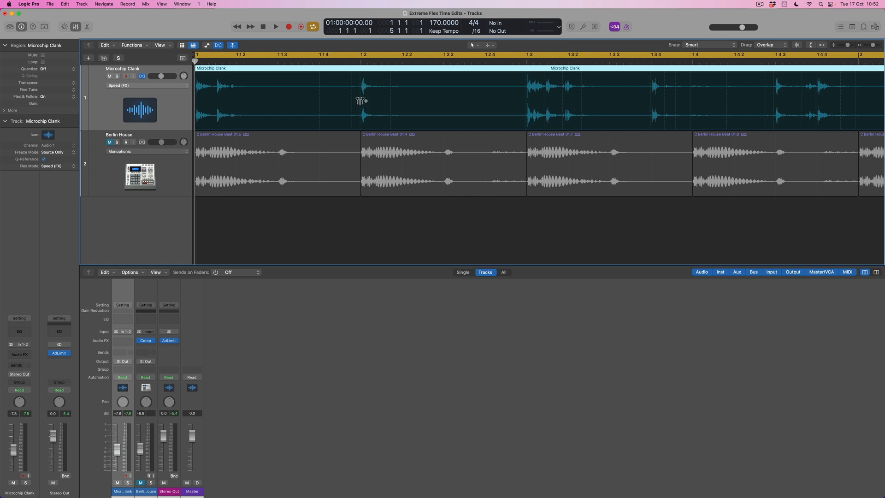
click(361, 100)
mouse_move(360, 86)
mouse_down()
mouse_move(336, 86)
mouse_move(380, 87)
mouse_move(331, 87)
mouse_move(372, 86)
mouse_move(362, 86)
mouse_up()
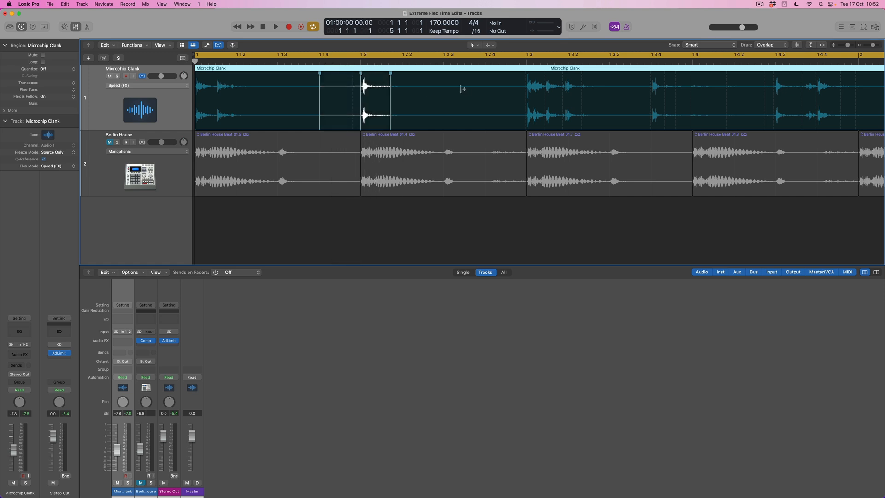
Add a flex marker at the 1 3 hit in the Microchip Clank region and align it with the beat.
click(528, 83)
scroll(502, 111, right, 5)
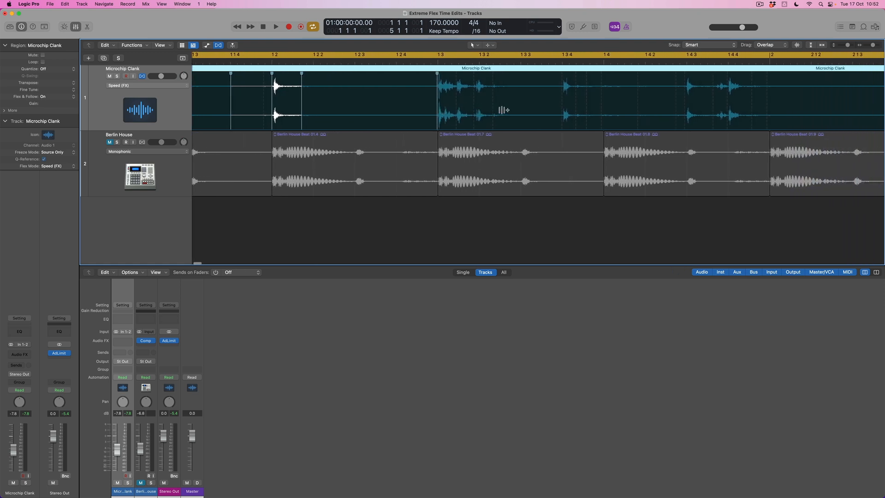
scroll(503, 110, right, 2)
mouse_move(407, 94)
mouse_down()
mouse_move(455, 95)
mouse_move(387, 95)
mouse_move(409, 94)
mouse_up()
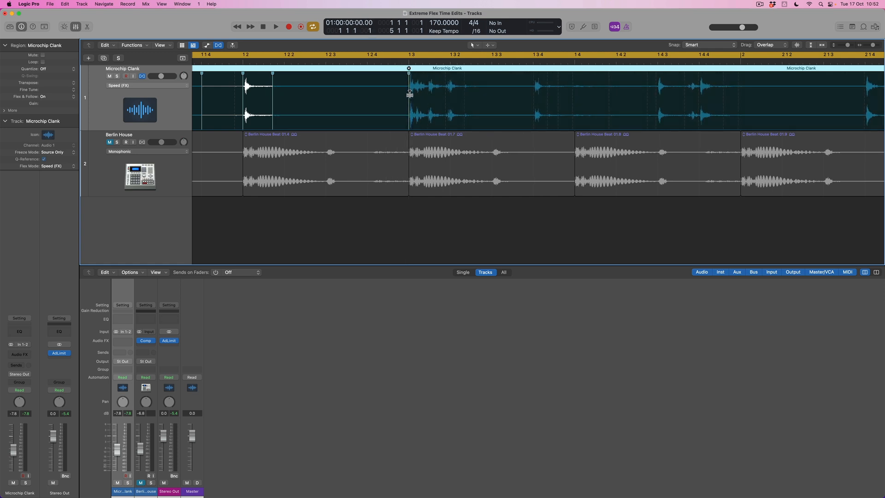
Stretch the 1 3 hit back to just after the 1 2 hit and accept creating the high-speed section.
scroll(349, 104, left, 2)
scroll(349, 103, left, 3)
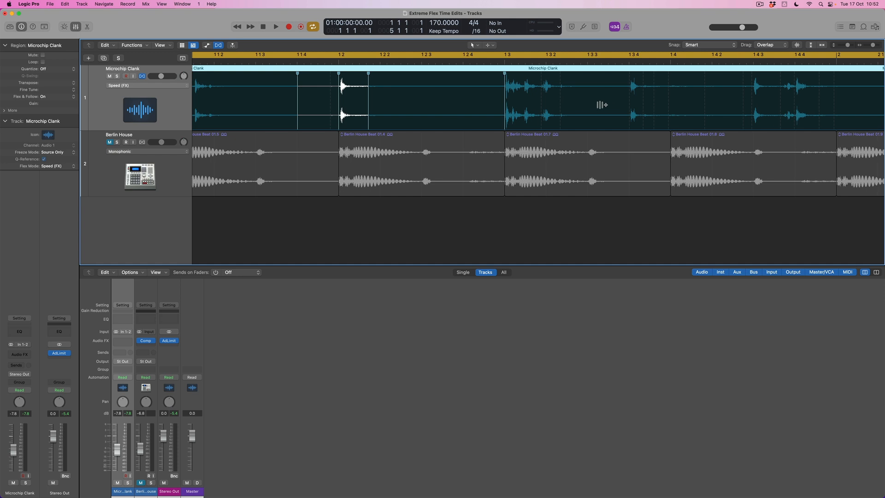
scroll(599, 103, right, 1)
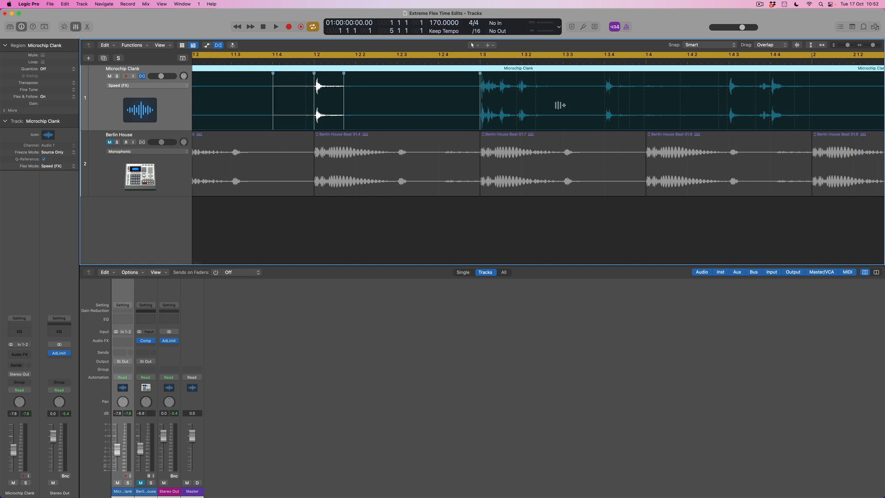
click(535, 107)
drag(480, 97, 354, 92)
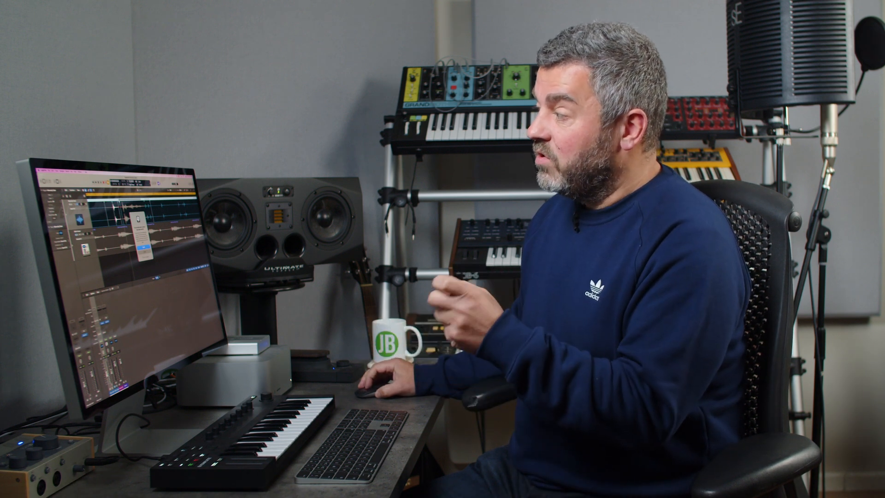
click(144, 248)
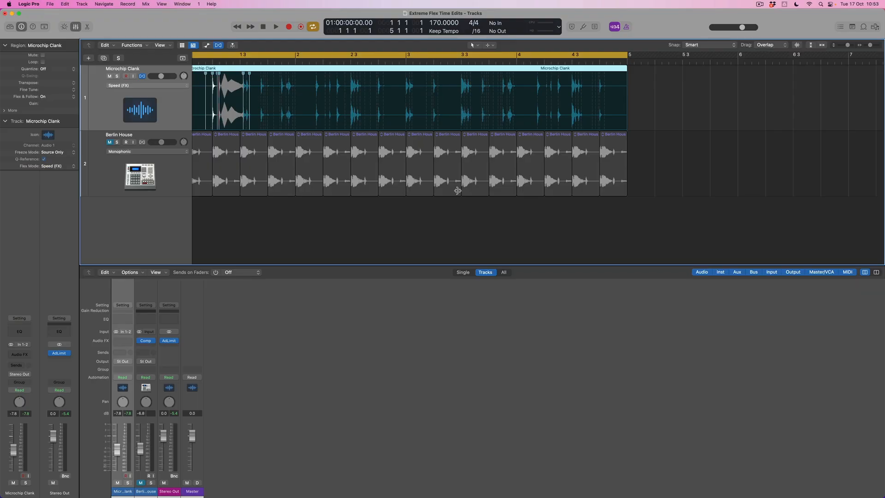
Set the cycle range from bar 1 to bar 2 and play the edited loop.
scroll(450, 90, left, 2)
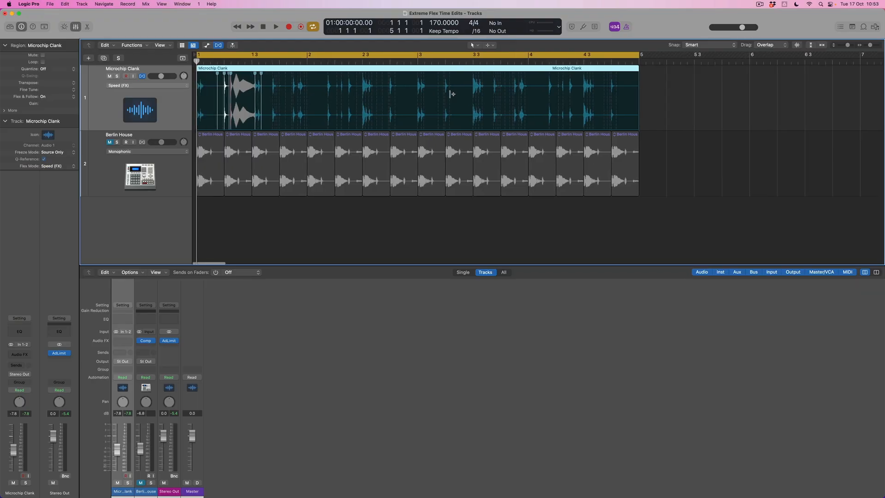
drag(202, 55, 300, 68)
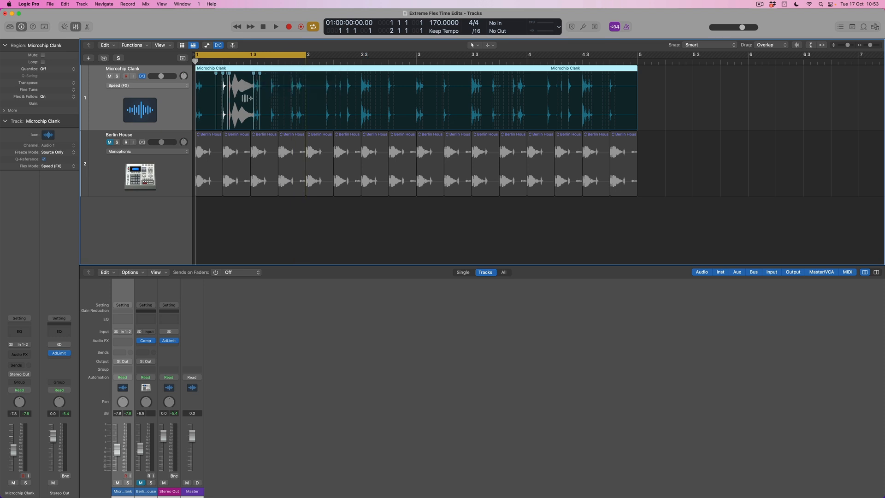
key(space)
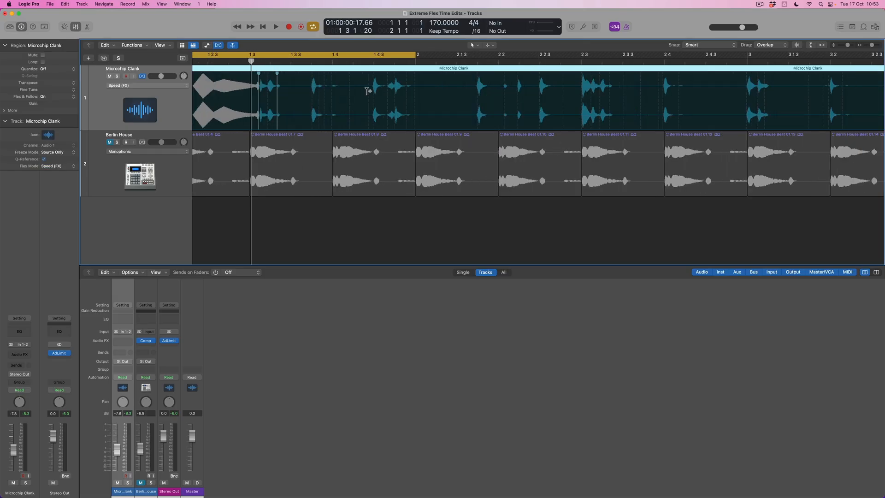
Move the flex marker at the start of the stretched hit to 1 2 3 and play back the result.
scroll(367, 91, left, 5)
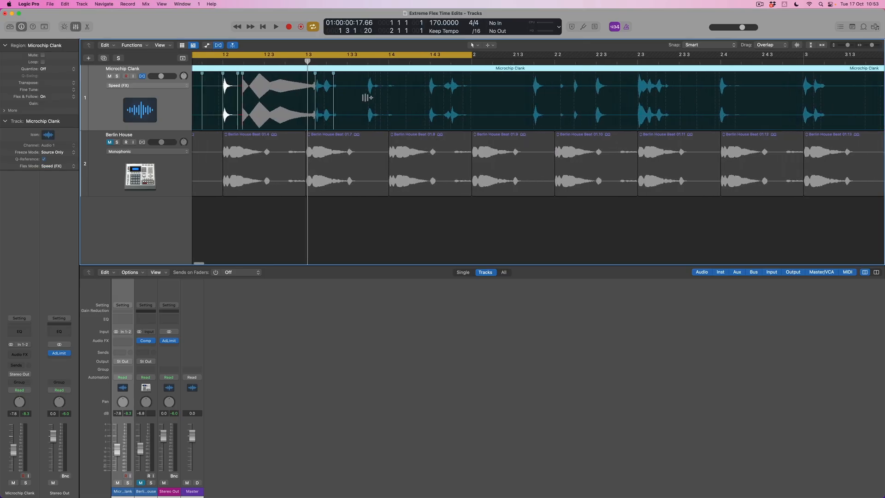
drag(297, 93, 320, 95)
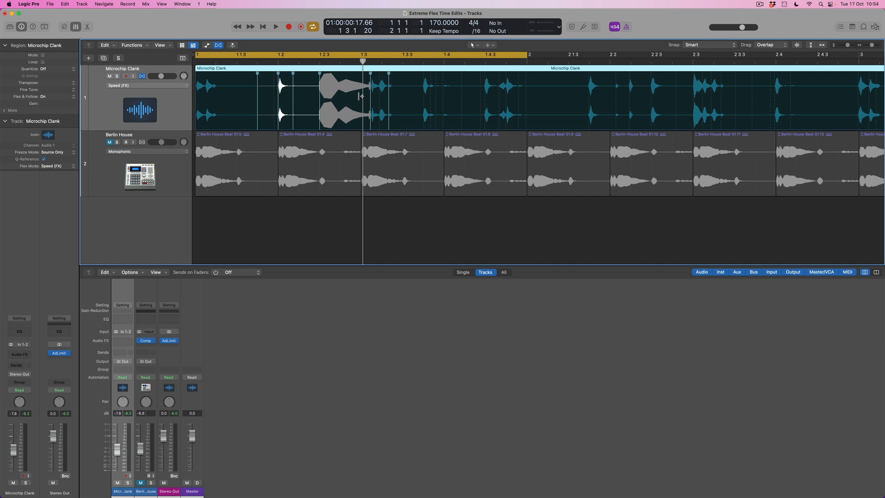
key(space)
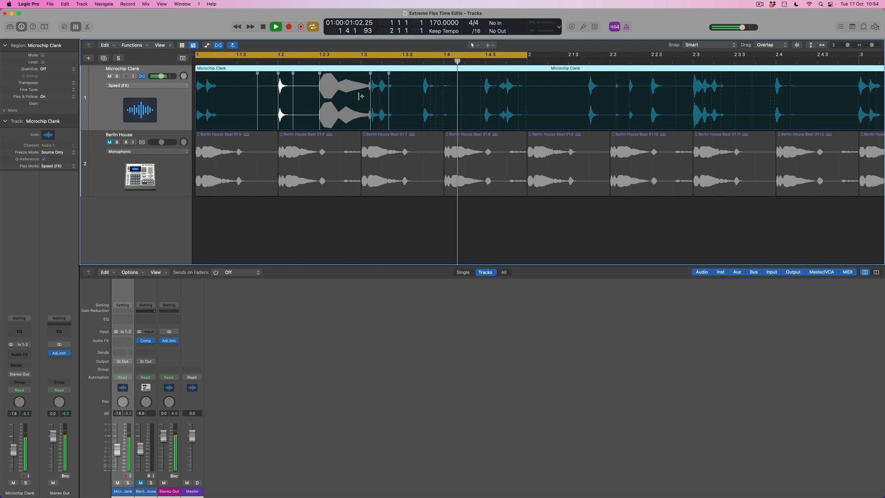
key(space)
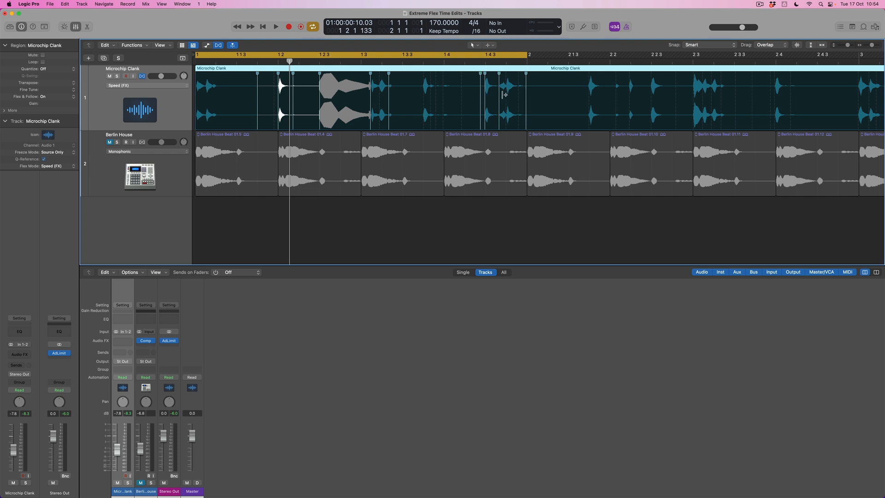
Flex the hits just before bar 2 later, and stretch the hit between 1 3 3 and 1 4 in both directions during playback.
mouse_move(499, 96)
mouse_down()
mouse_move(512, 96)
mouse_move(491, 98)
mouse_move(506, 98)
mouse_up()
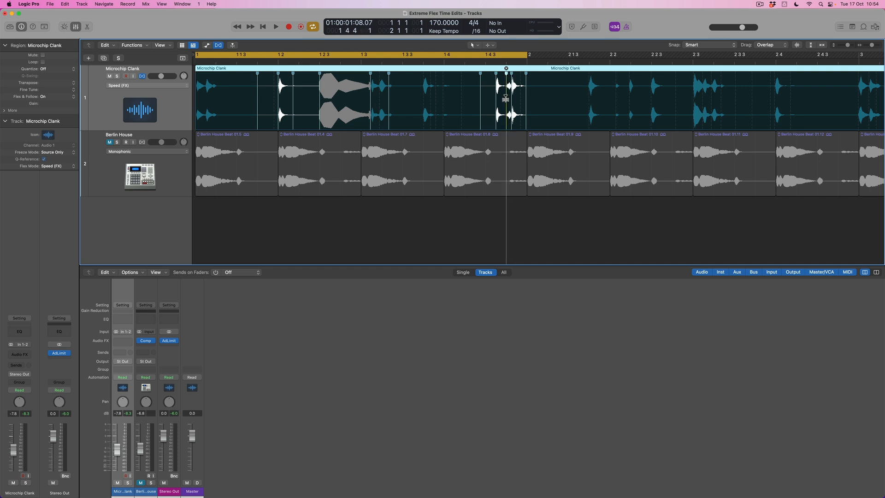
key(space)
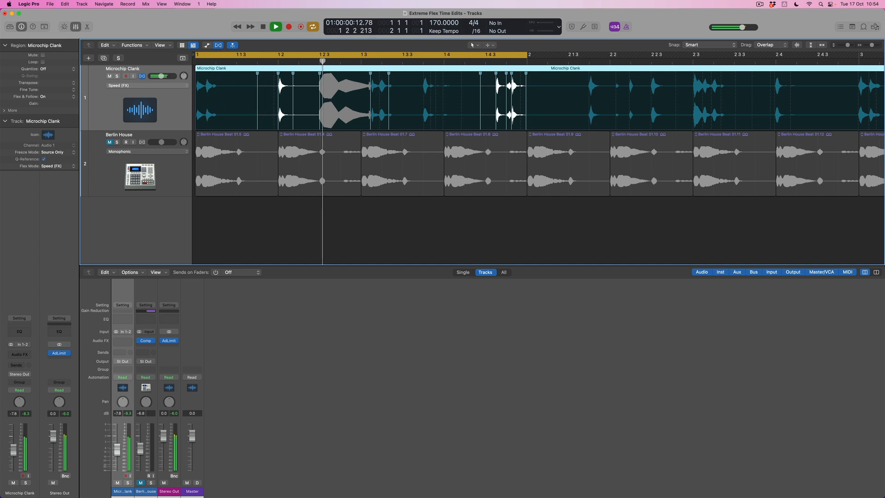
drag(422, 98, 402, 97)
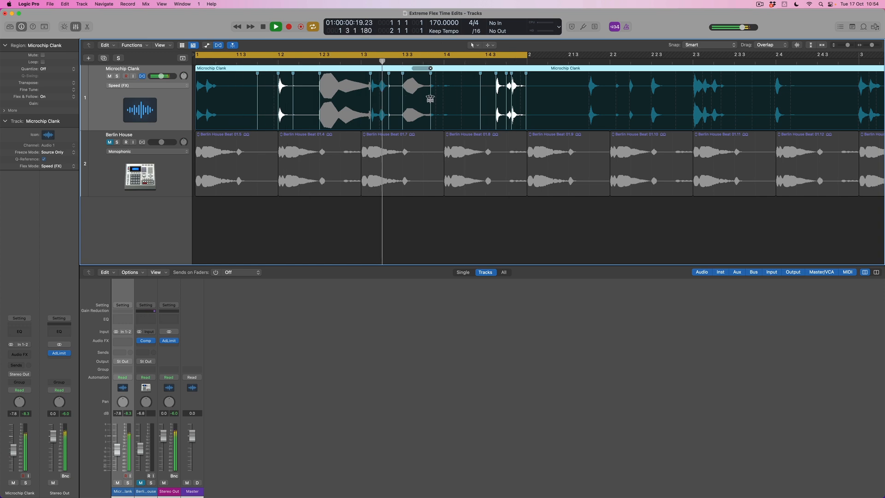
drag(431, 98, 443, 100)
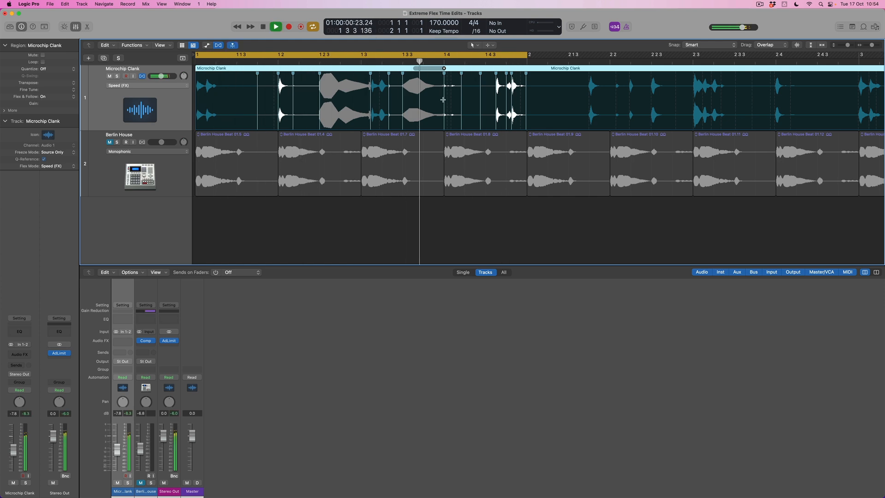
Extend the cycle range to bar 5 so it covers the whole Microchip Clank region.
key(super+Left)
key(super+Left)
key(super+Left)
key(super+Left)
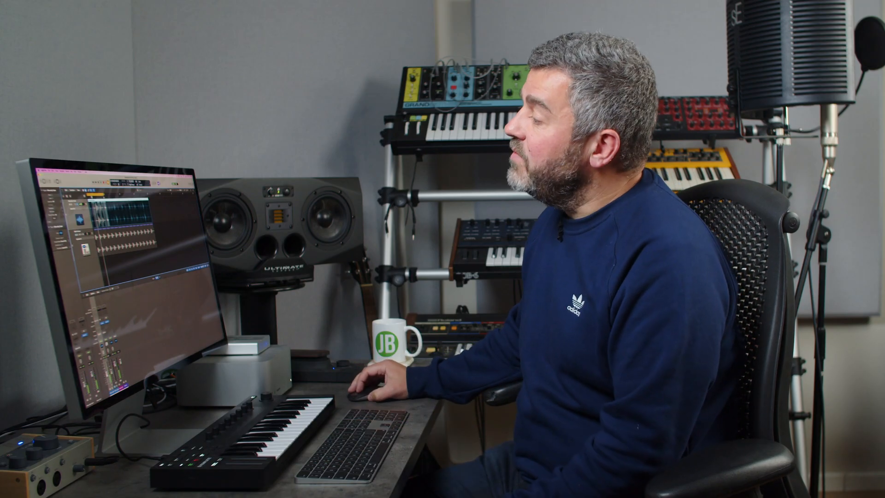
drag(104, 195, 148, 198)
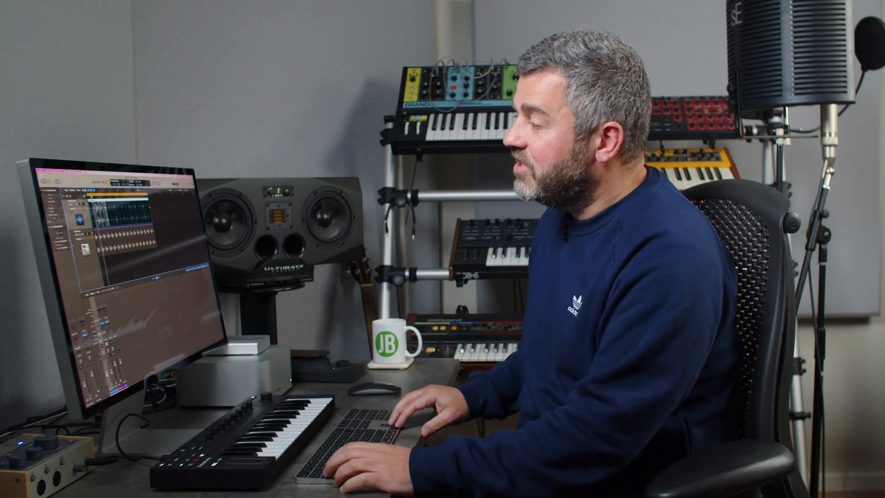
Flex the bar 2 hits, lengthening the 2 3 hit and pulling the hit before it earlier, and play back the loop.
key(super+Right)
key(super+Right)
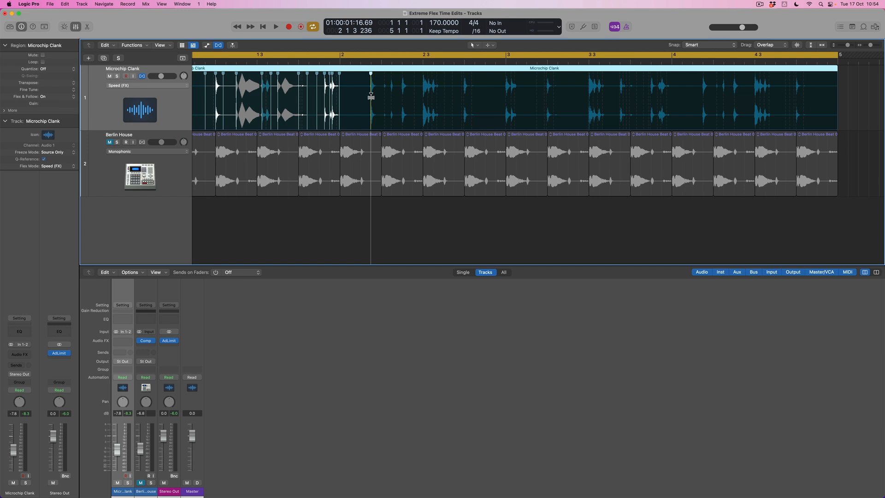
click(371, 96)
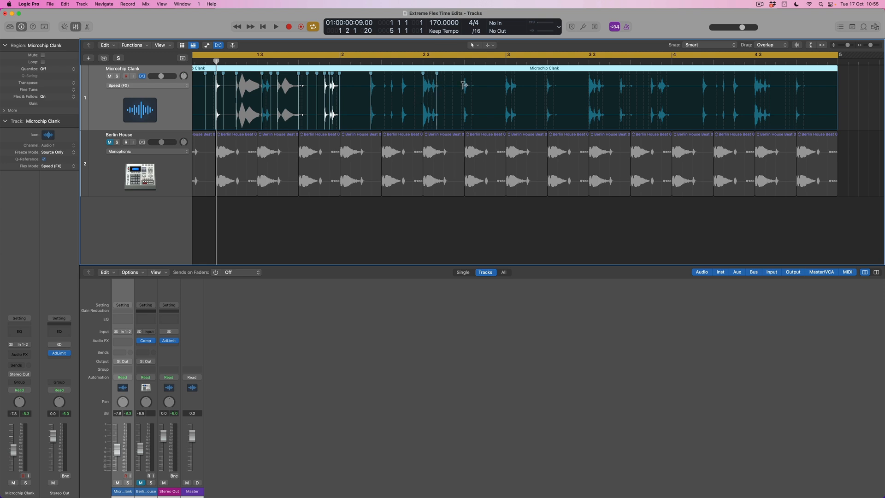
drag(438, 93, 454, 92)
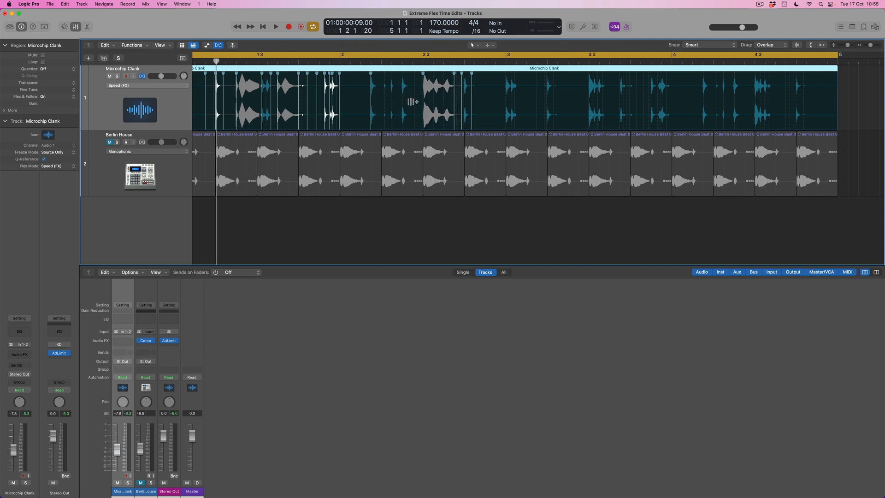
drag(401, 99, 379, 98)
key(space)
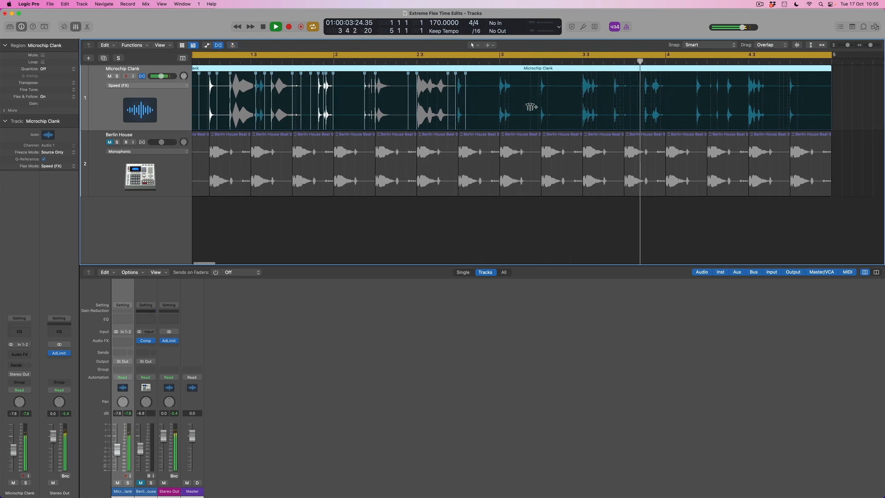
key(space)
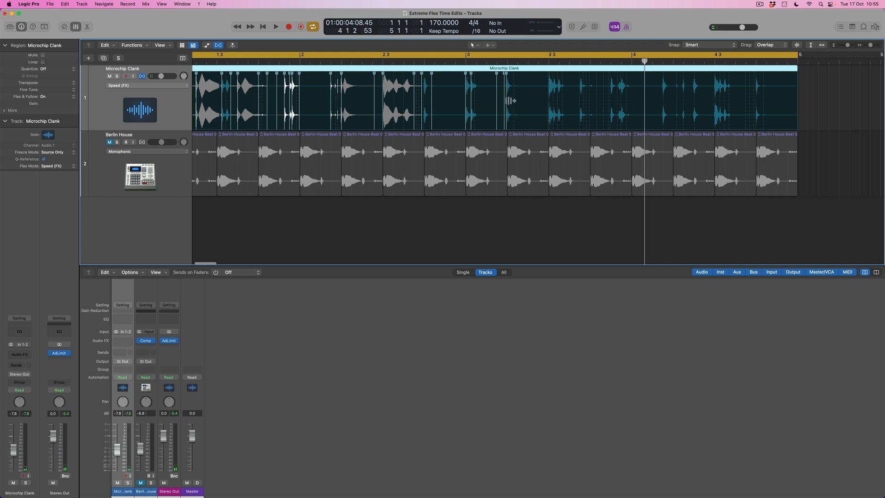
Flex the hit near 3 2 later, stretch the 3 3 hit in both directions accepting the high-speed section, and start playback.
drag(505, 100, 528, 102)
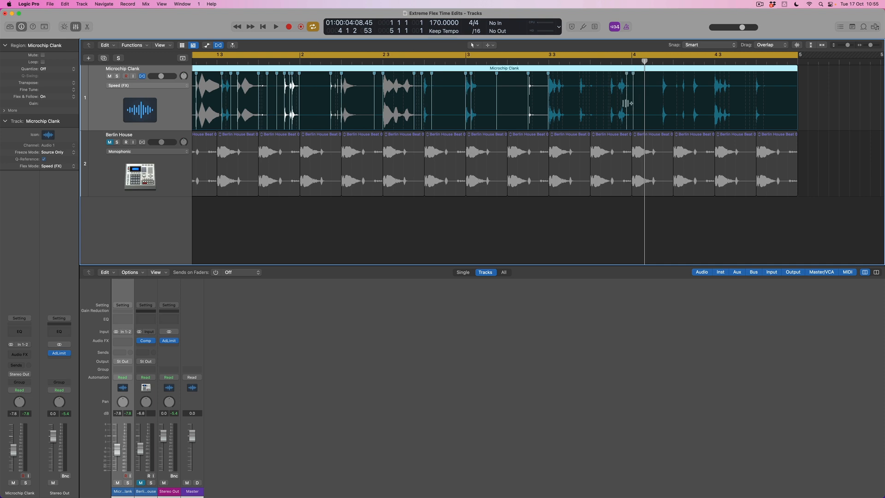
click(547, 98)
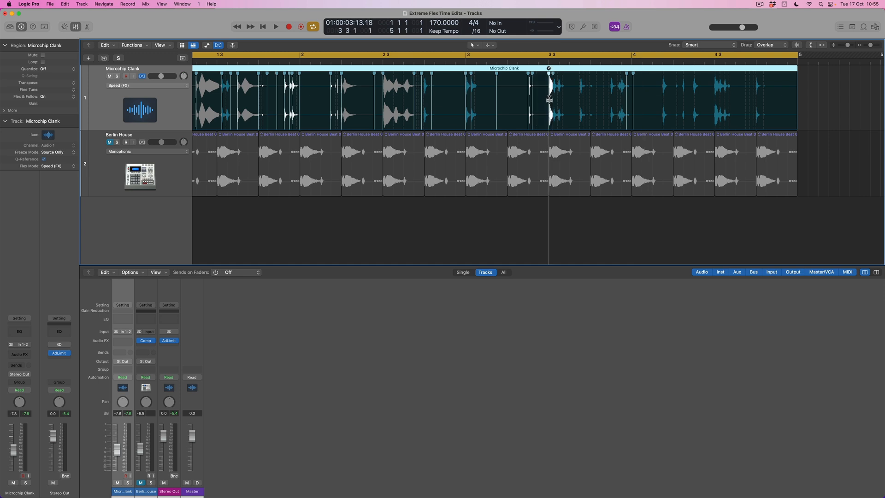
drag(546, 99, 536, 98)
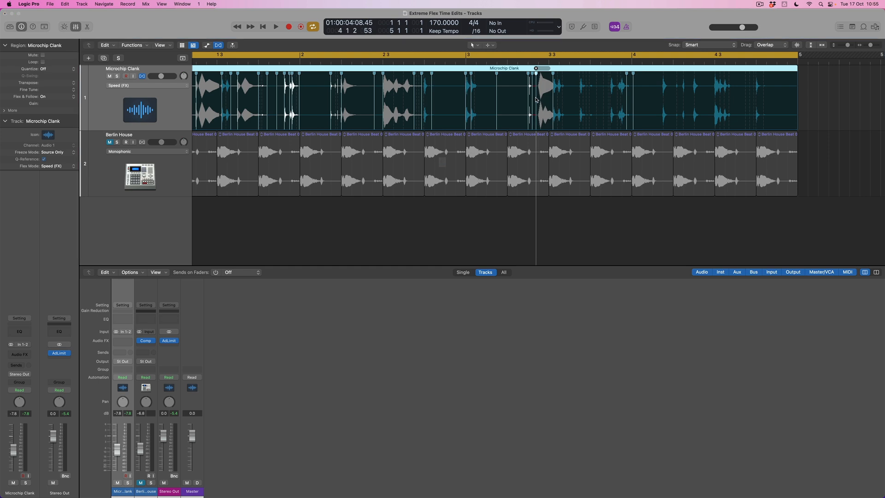
click(479, 189)
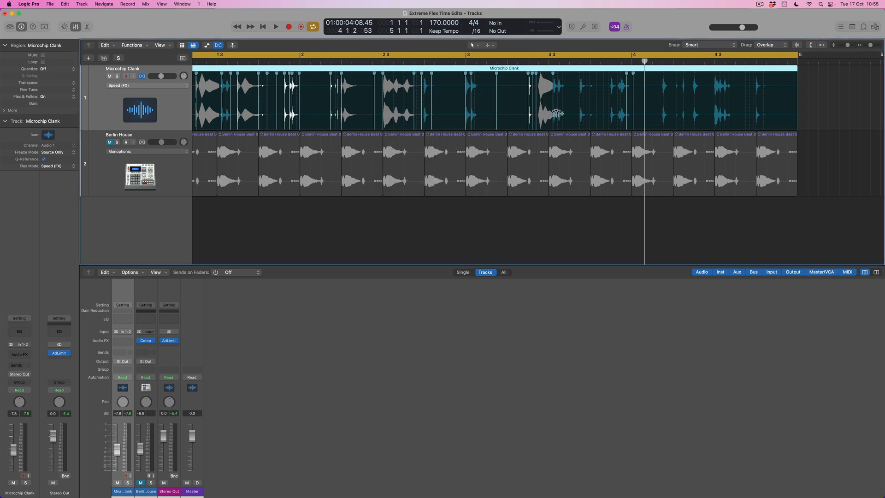
drag(552, 105, 569, 107)
key(space)
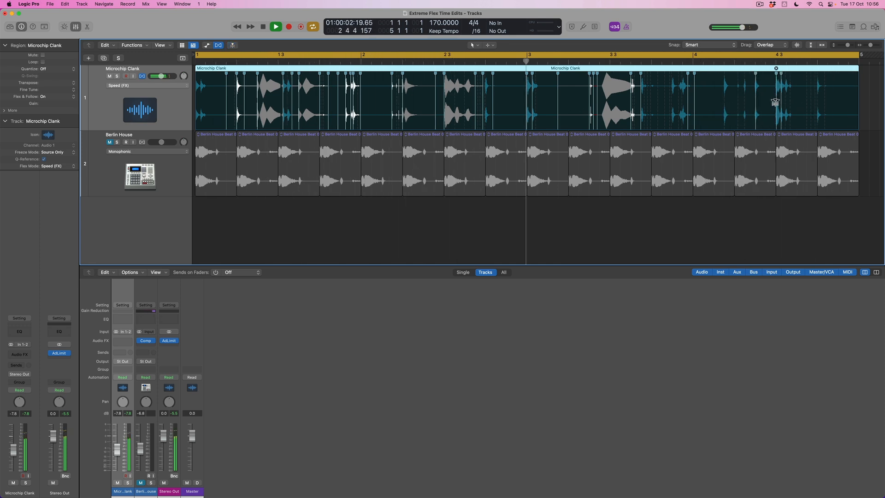
Lengthen the 4 3 hit, accepting the high-speed section, and pull the hit before 3 3 earlier towards 3 2 during playback.
drag(781, 101, 826, 104)
click(814, 101)
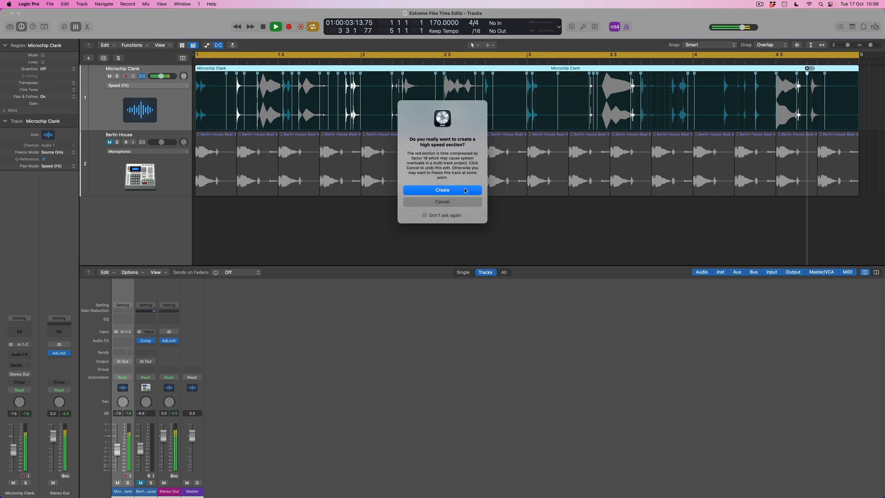
click(464, 191)
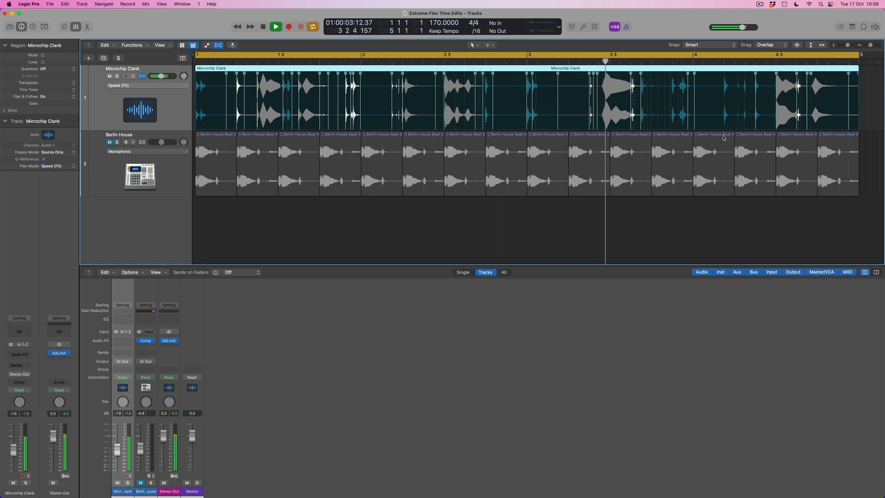
drag(590, 107, 555, 106)
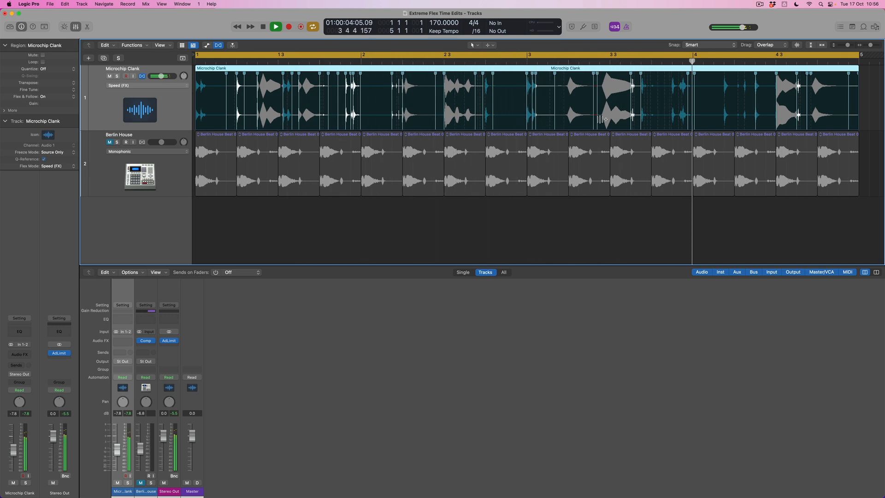
Stop playback, quantize the Microchip Clank region to 1/16 Note, and play back the loop.
key(space)
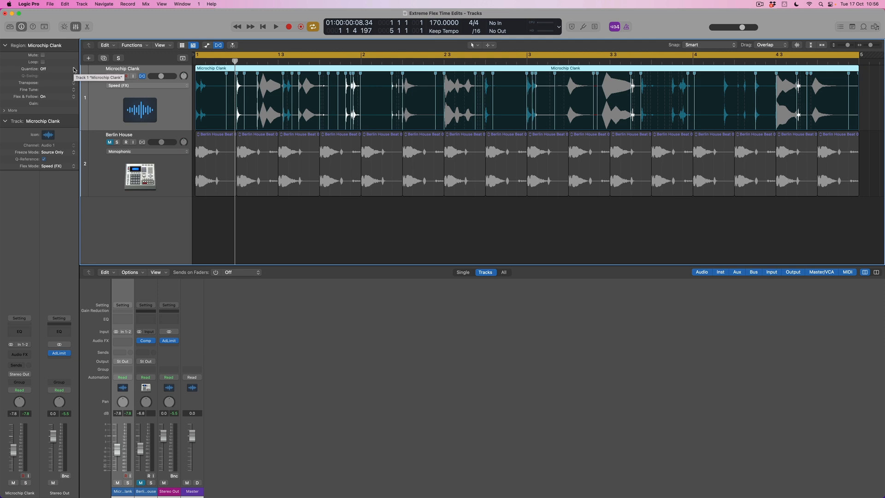
click(74, 69)
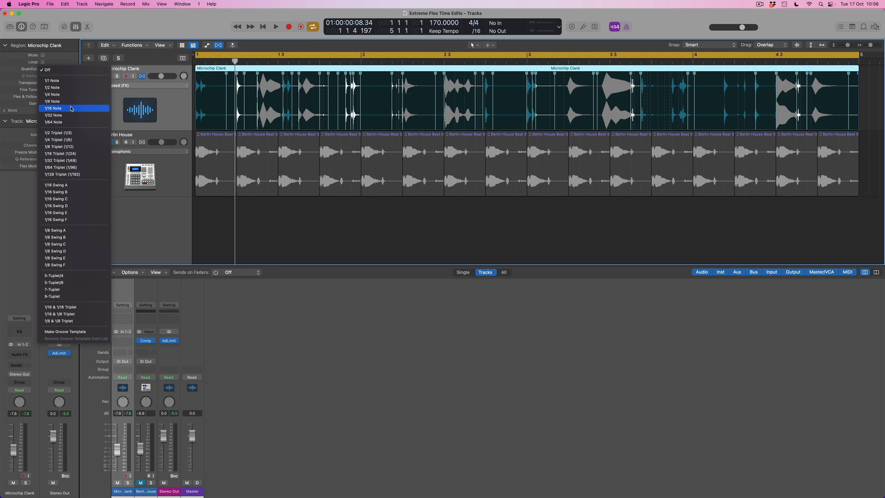
click(71, 109)
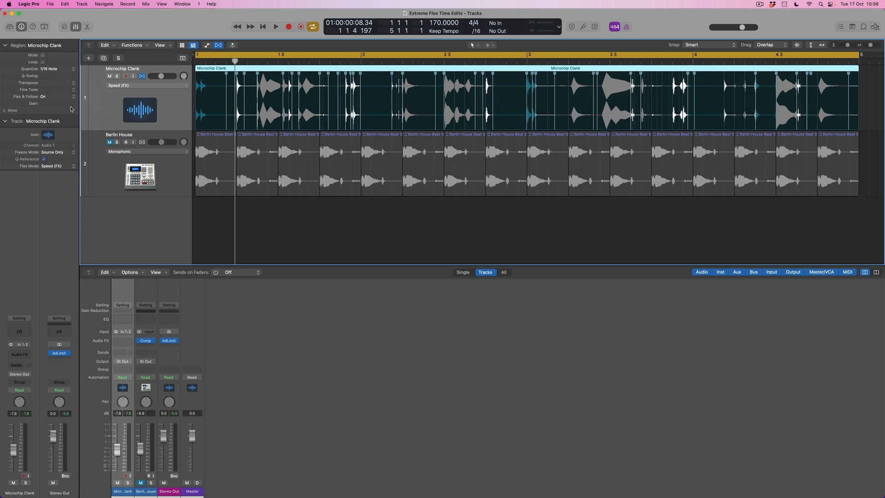
key(space)
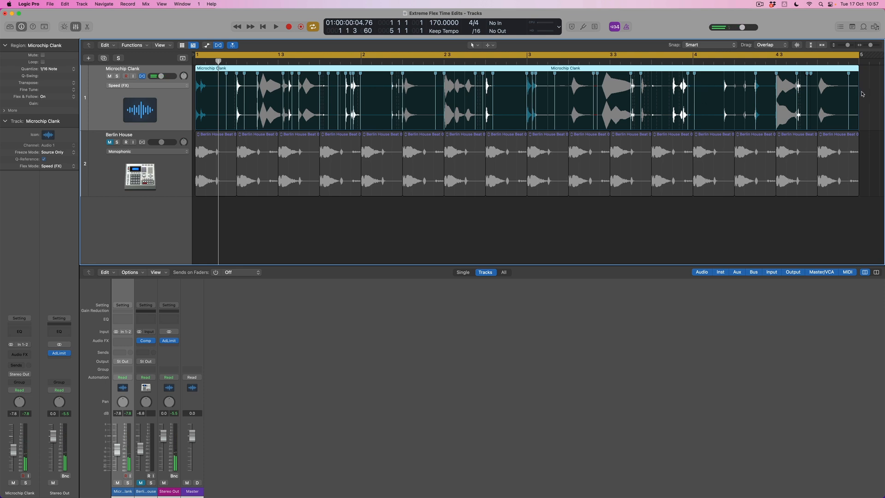
Flex the hit at 4 4 slightly earlier so its peak lands on the beat, and play back the loop.
key(super+Right)
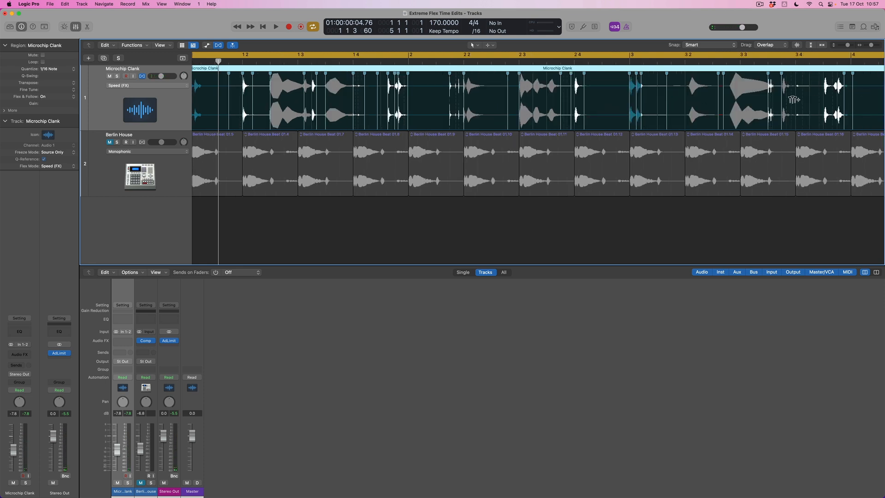
scroll(792, 99, right, 10)
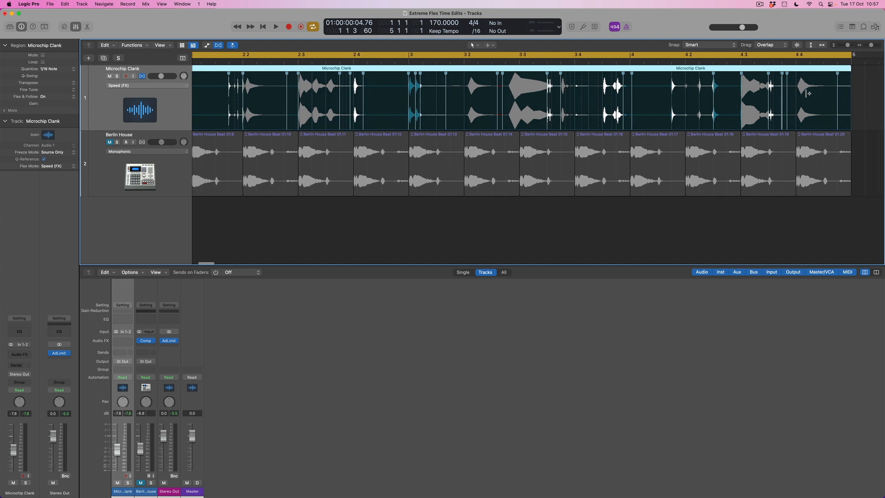
key(super+Right)
scroll(781, 104, right, 12)
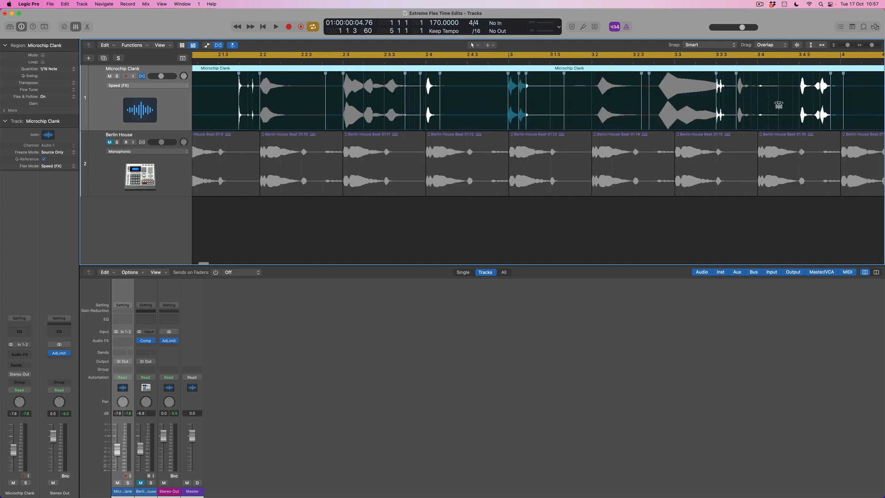
scroll(781, 106, right, 6)
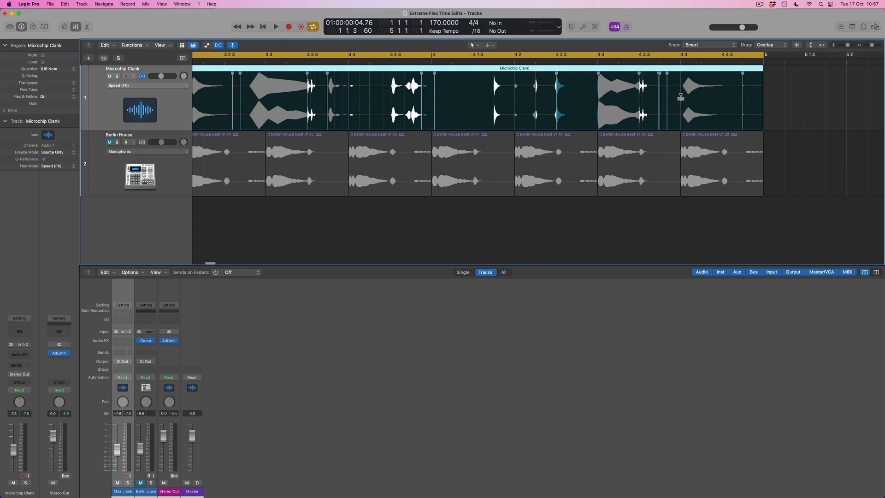
drag(681, 97, 672, 97)
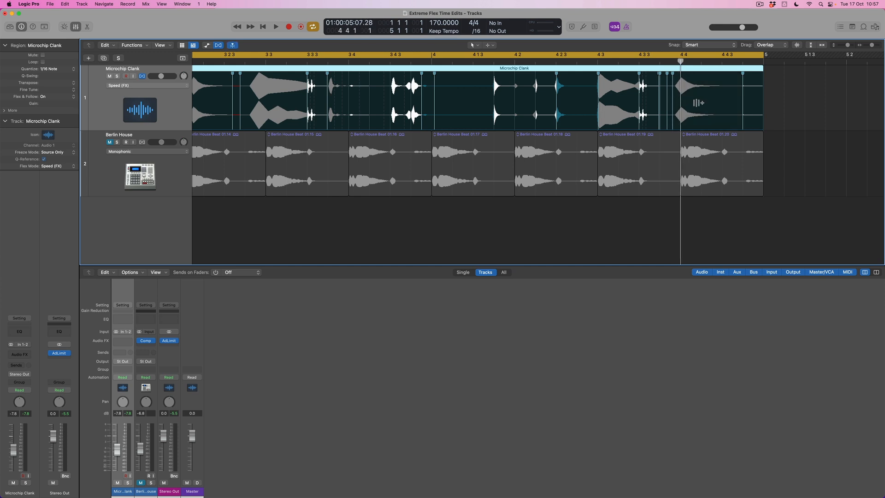
key(space)
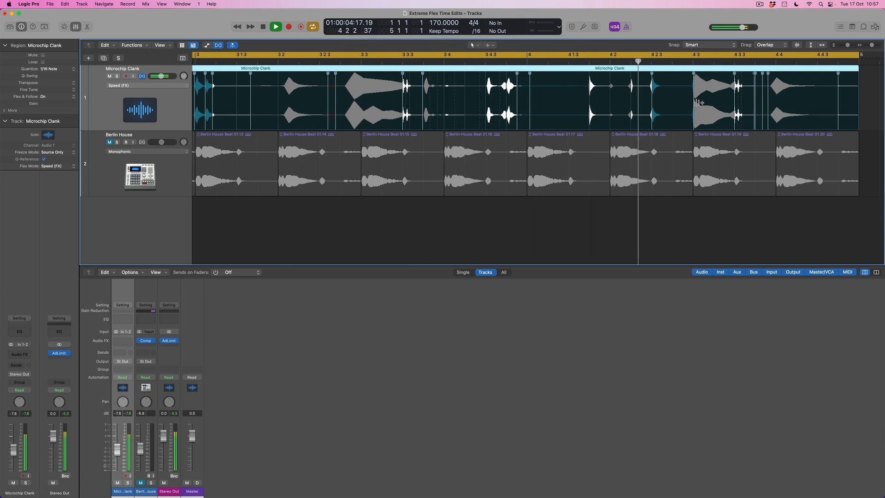
key(space)
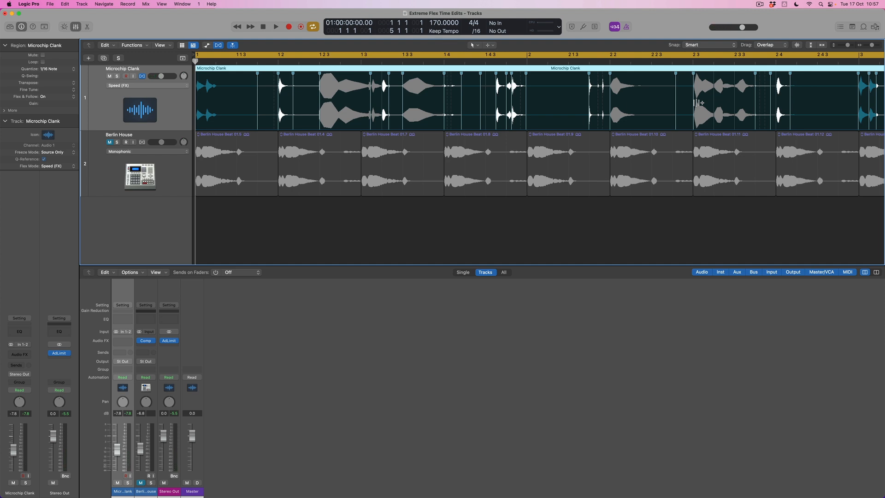
Set the project tempo to 124 BPM.
double_click(439, 23)
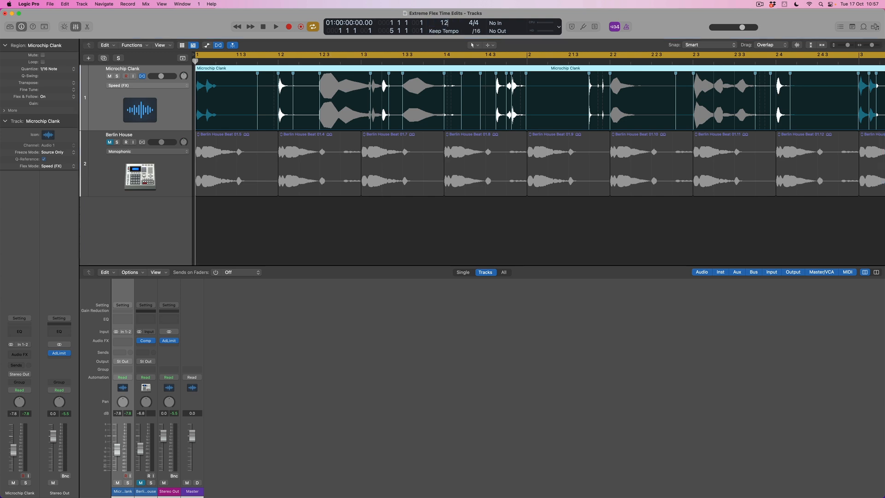
text(124)
key(Return)
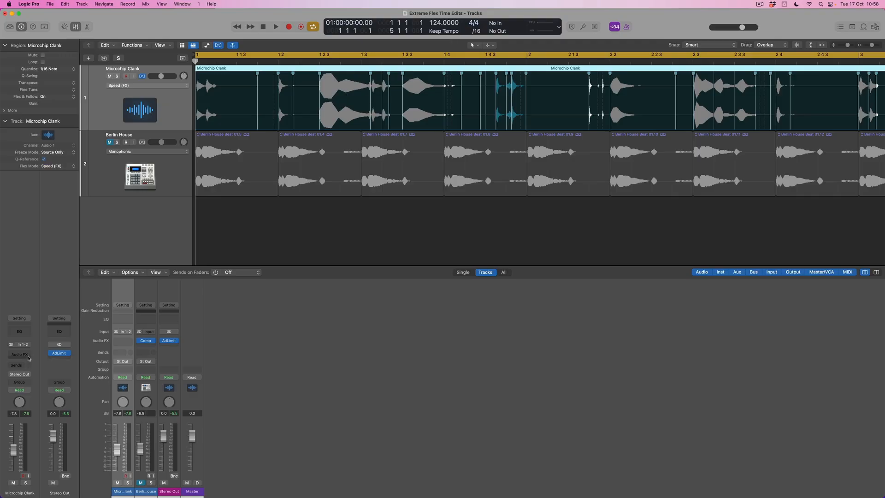
Insert a stereo Noise Gate on the Microchip Clank track.
click(27, 356)
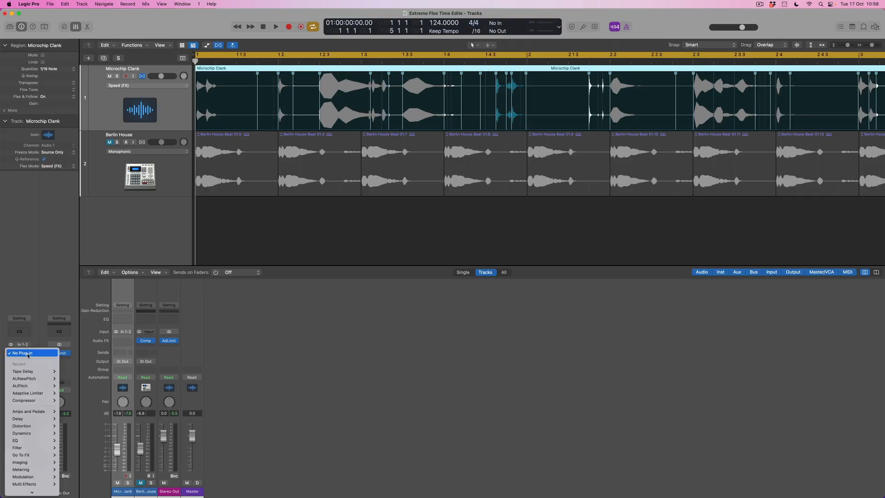
mouse_move(26, 433)
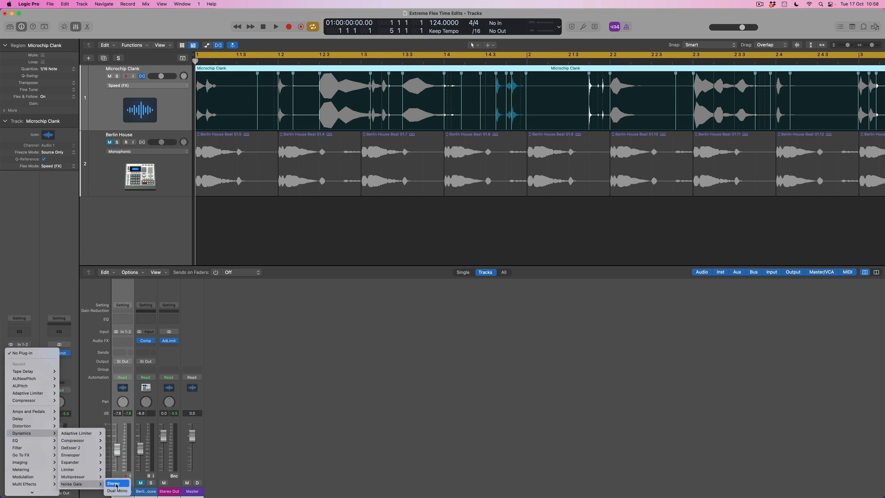
click(116, 483)
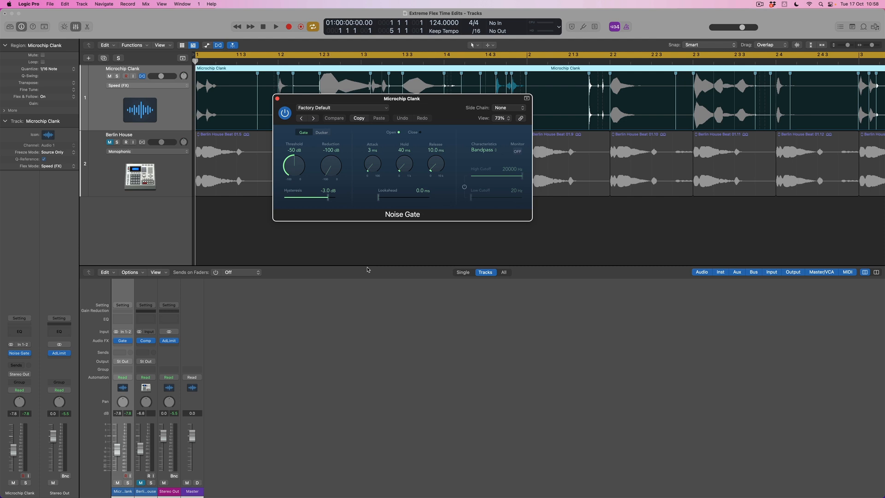
During playback, set the Noise Gate threshold to -37 dB, attack to 1 ms and release to 18 ms.
key(space)
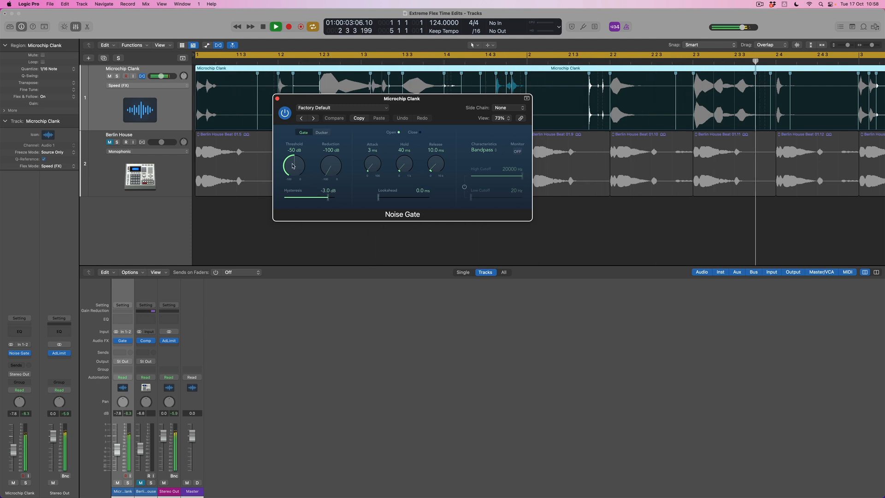
drag(292, 166, 293, 161)
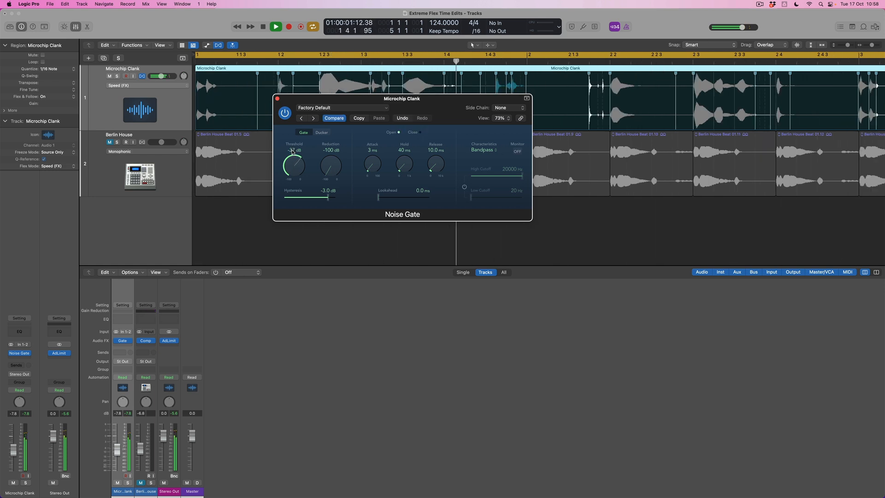
drag(370, 164, 370, 167)
drag(439, 167, 440, 161)
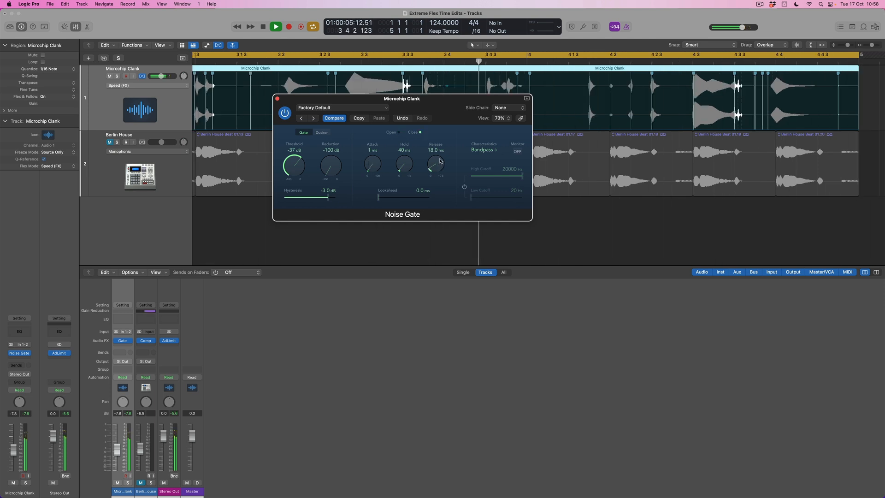
Raise the gate threshold to -21 dB, compare with the gate bypassed, and ease the threshold to -27 dB.
drag(293, 167, 294, 155)
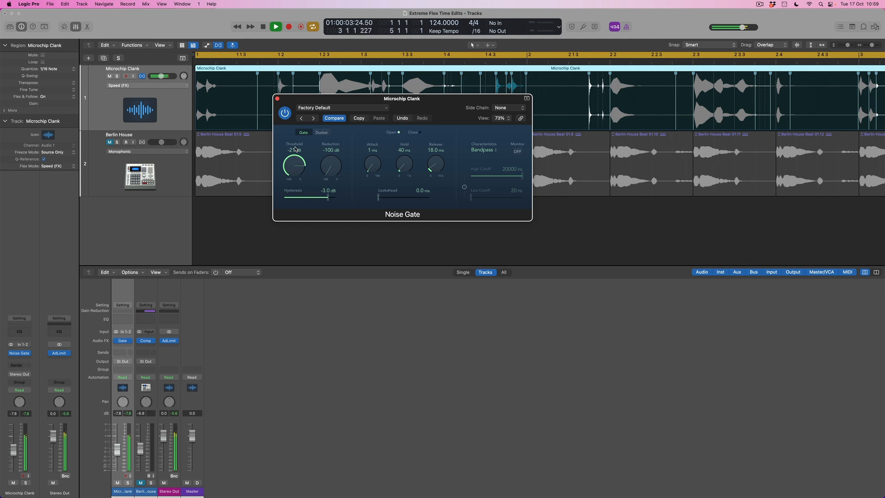
click(286, 115)
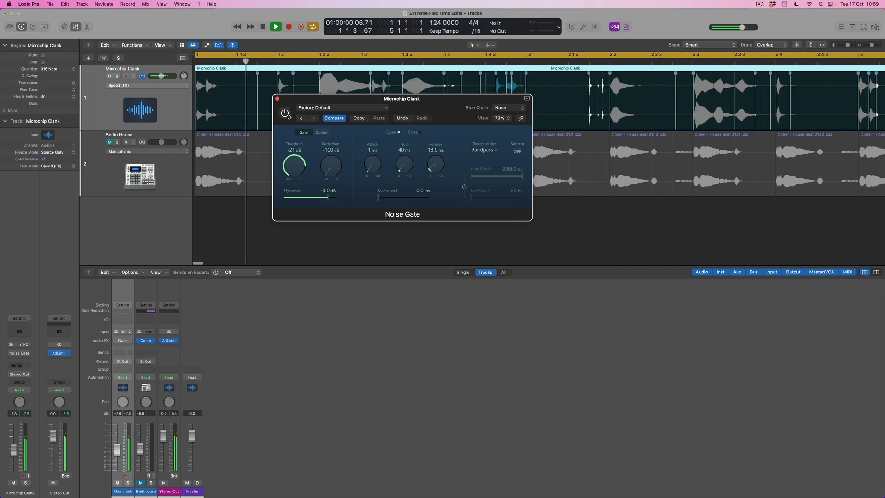
click(286, 114)
drag(290, 164, 290, 170)
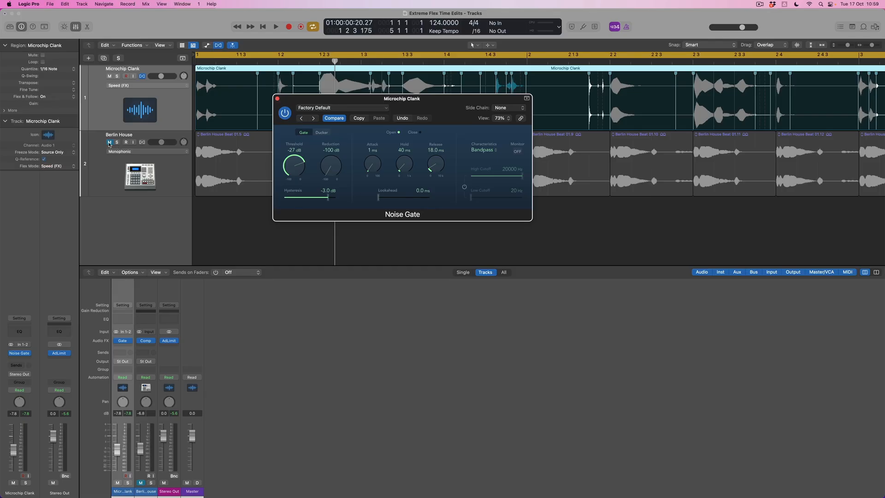
Unmute the Berlin House track, play it back with the Microchip Clank loop, and close the Noise Gate window.
click(109, 144)
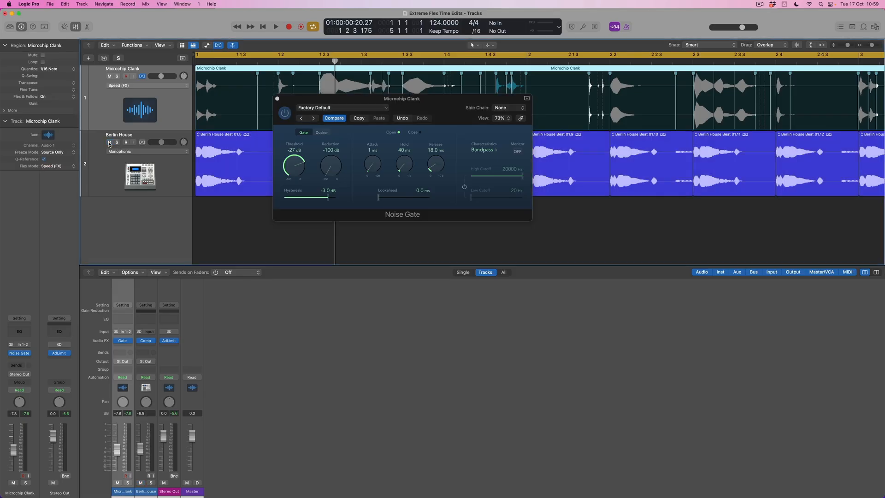
key(space)
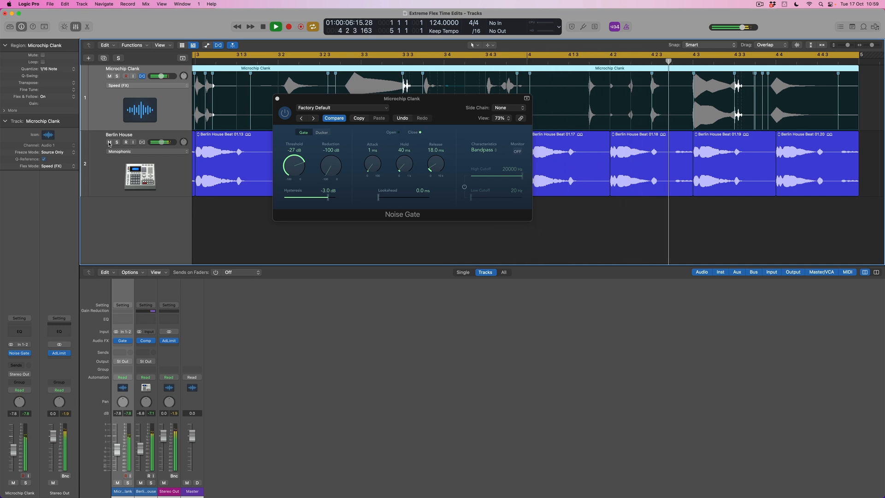
key(space)
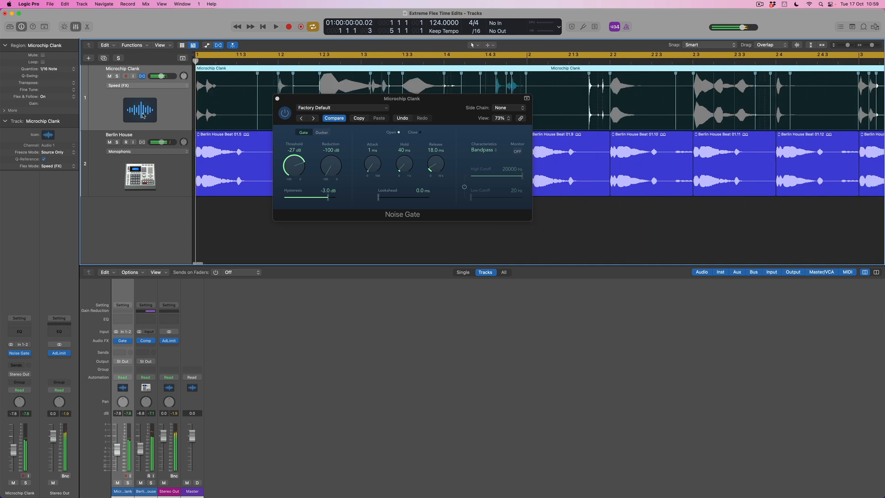
click(277, 99)
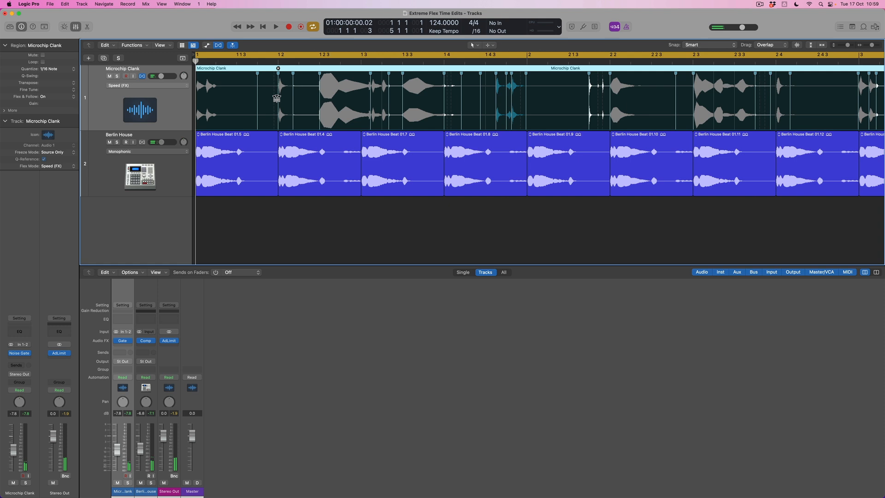
Flex the hit before 3 3 slightly later onto the beat, and the hit after 3 2 slightly earlier.
scroll(473, 139, right, 10)
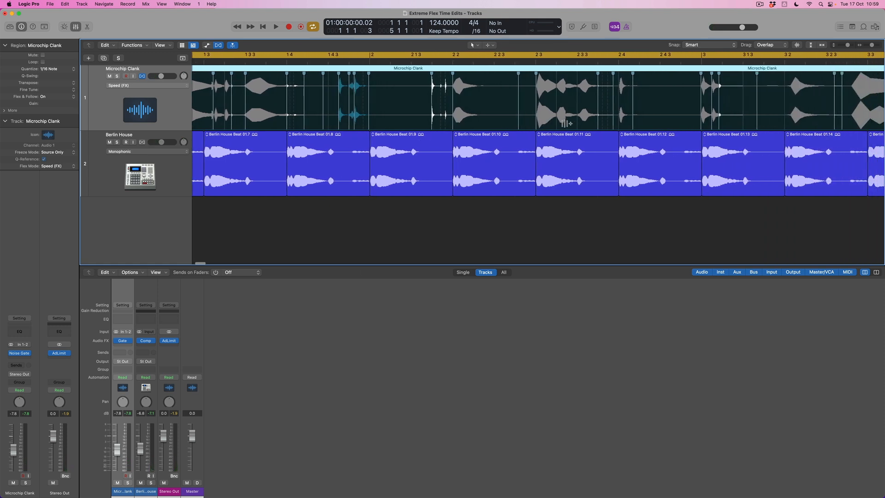
scroll(564, 123, right, 4)
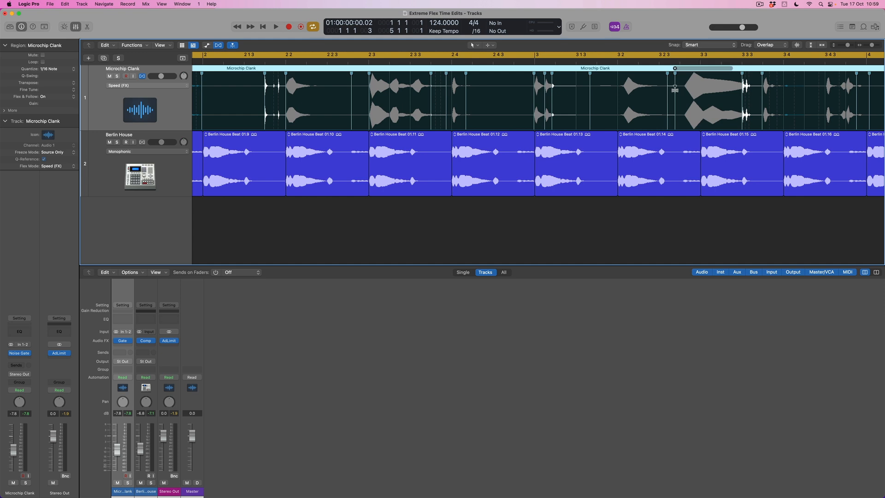
drag(675, 90, 684, 90)
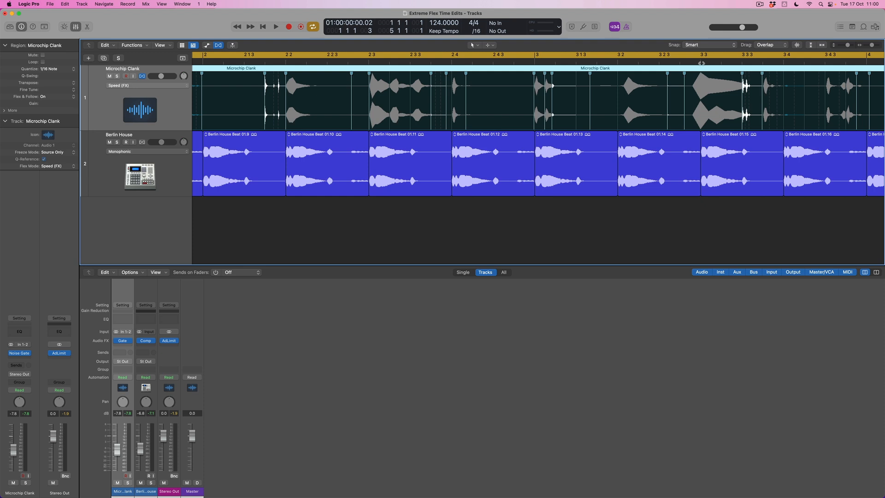
drag(617, 100, 606, 100)
Add a flex marker just before the hit at 3 4 3 and nudge it slightly earlier.
scroll(653, 105, right, 5)
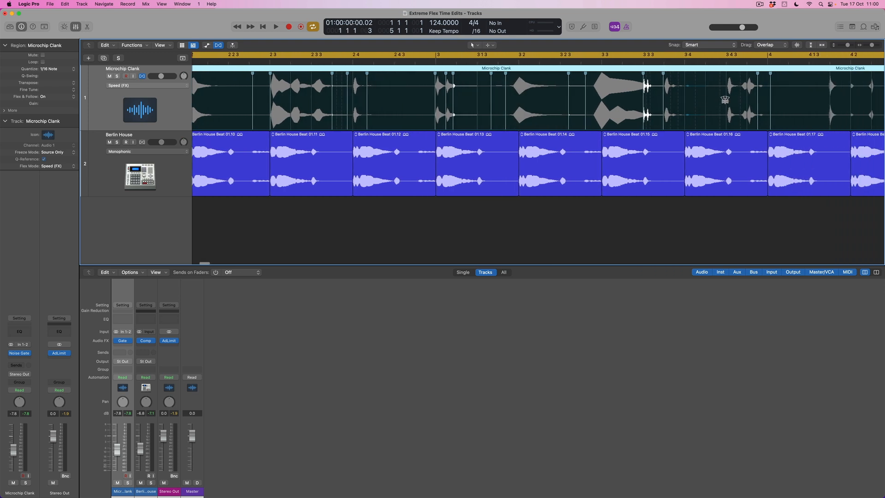
click(726, 99)
drag(724, 99, 723, 100)
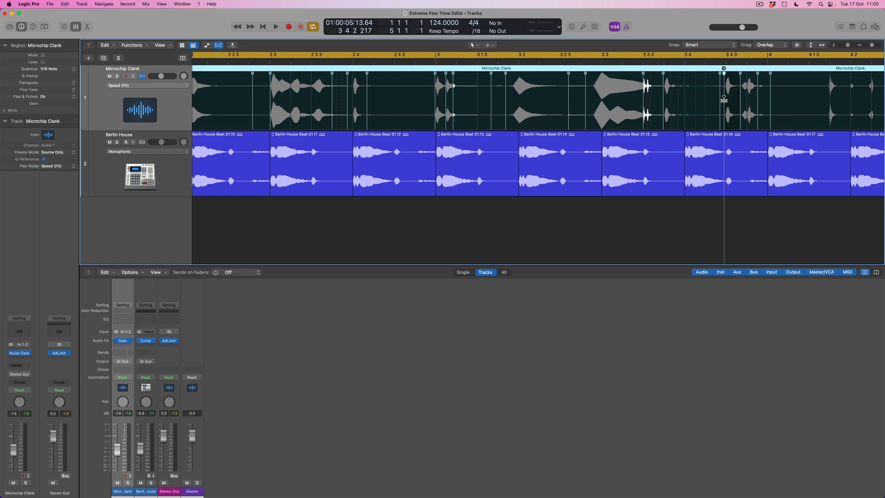
scroll(735, 102, right, 10)
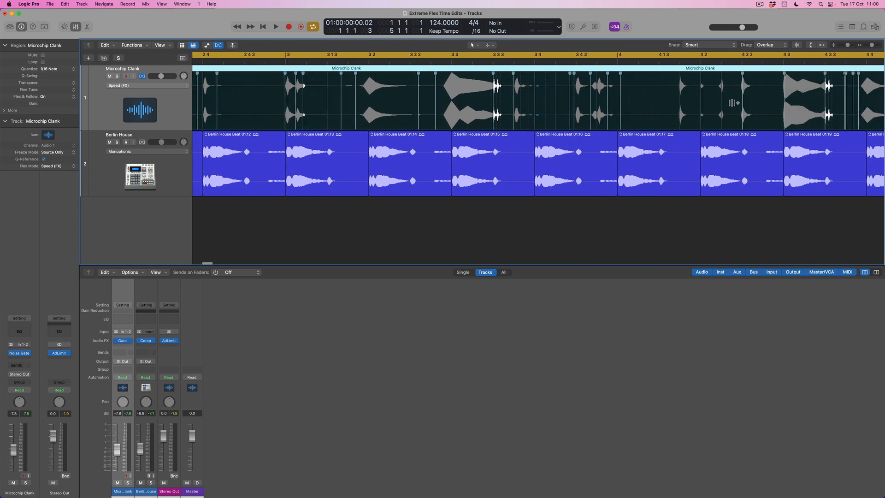
Try to flex the hit near 1 3 3 earlier during playback, and undo the flex edit.
scroll(735, 102, right, 8)
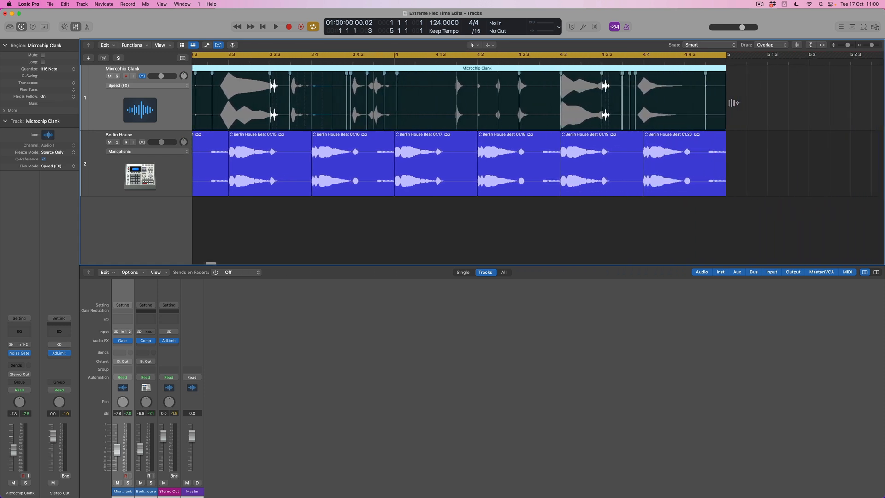
scroll(764, 111, left, 10)
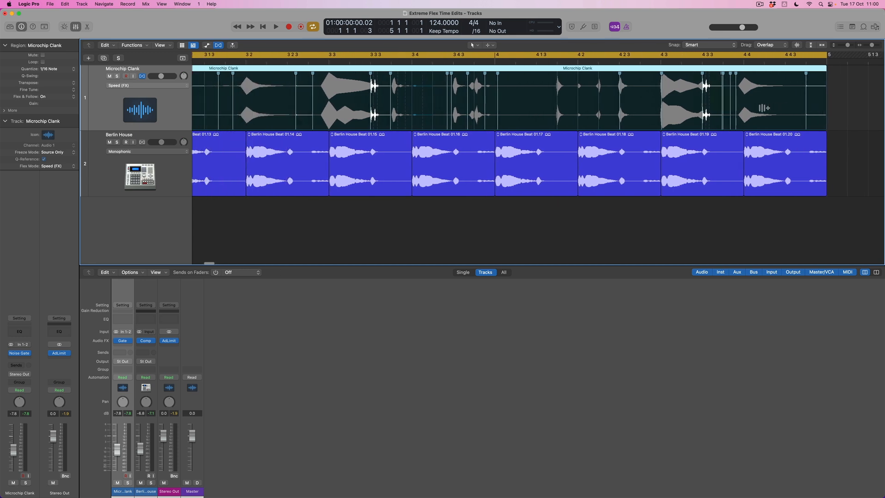
scroll(533, 169, left, 14)
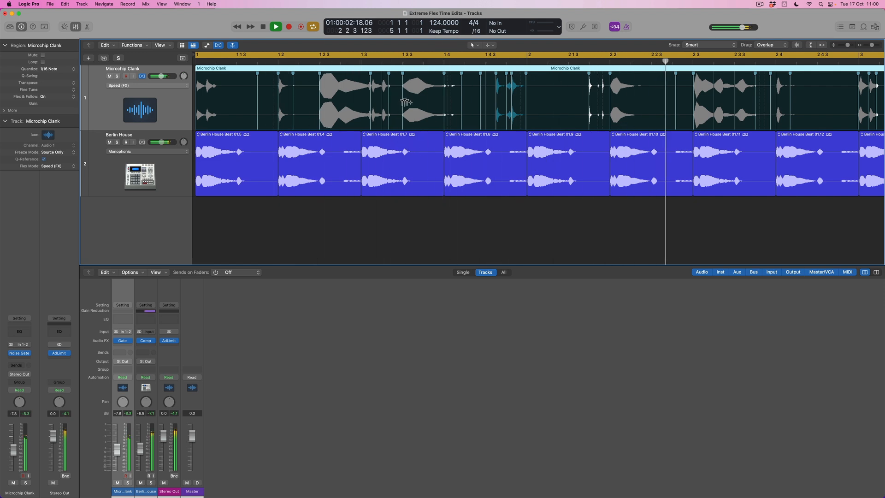
drag(403, 101, 384, 103)
click(432, 189)
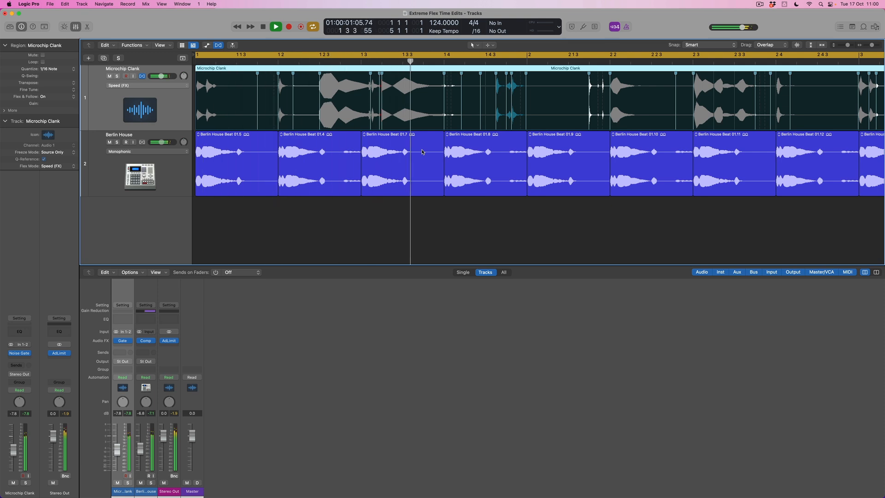
key(space)
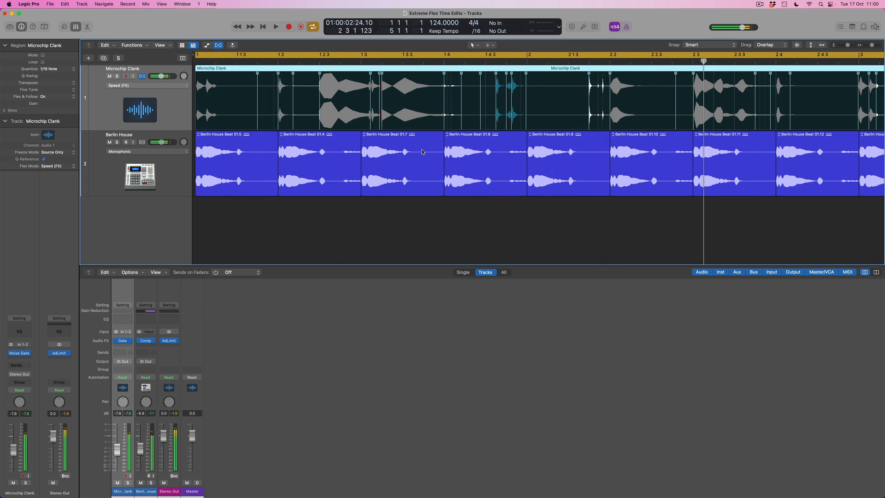
key(super+z)
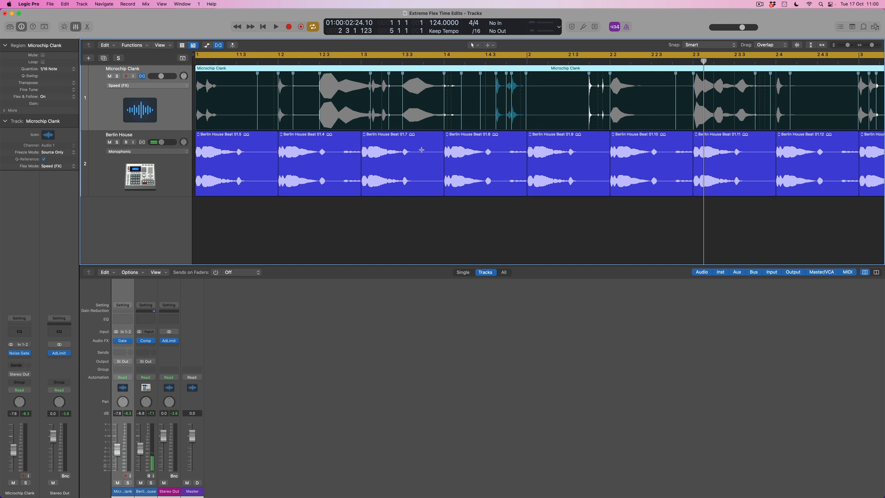
Audition the Microchip Clank loop against the beat and flex the hit just after 1 3 earlier onto the 1 3 beat.
key(space)
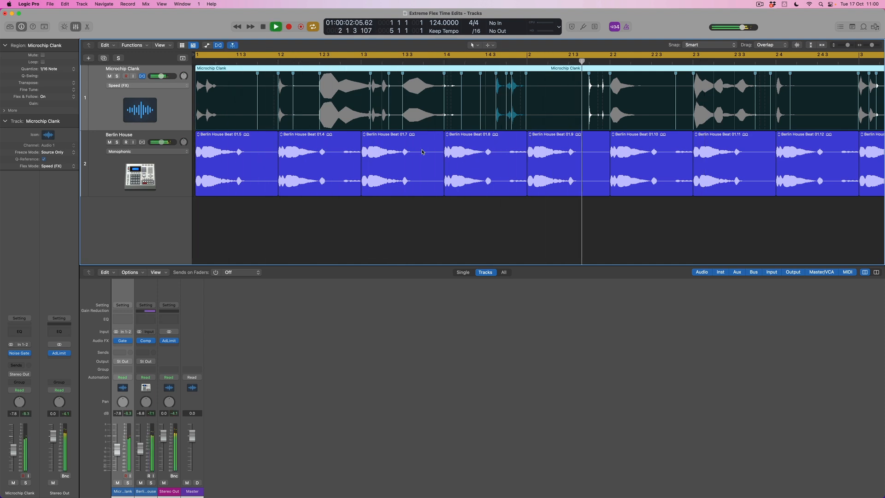
key(space)
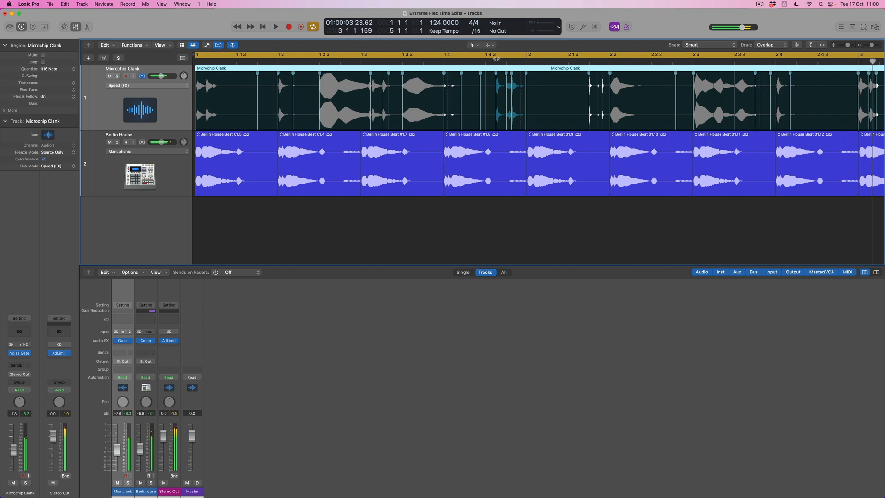
drag(369, 98, 361, 98)
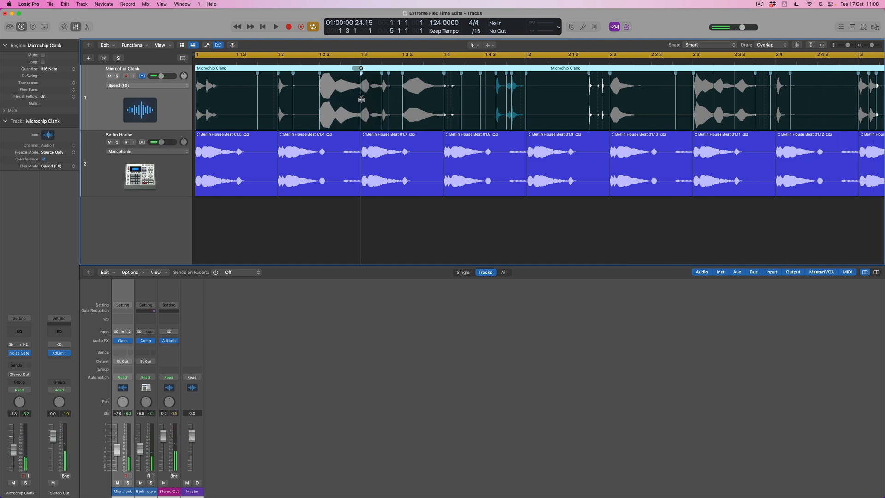
key(space)
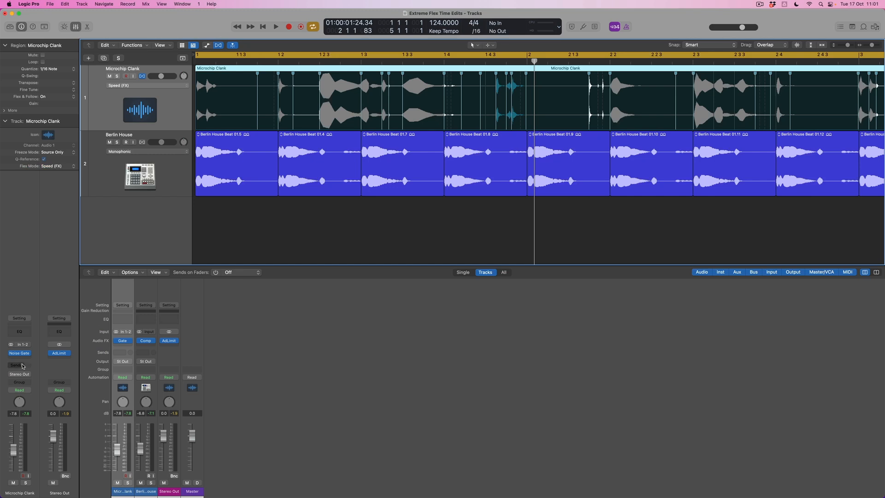
Add a send to Bus 1 on the Microchip Clank channel.
click(20, 367)
mouse_move(28, 376)
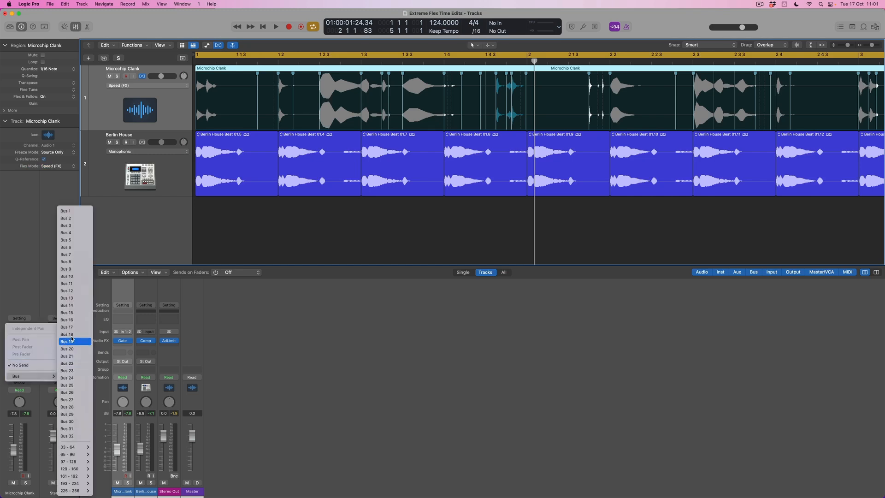
click(82, 212)
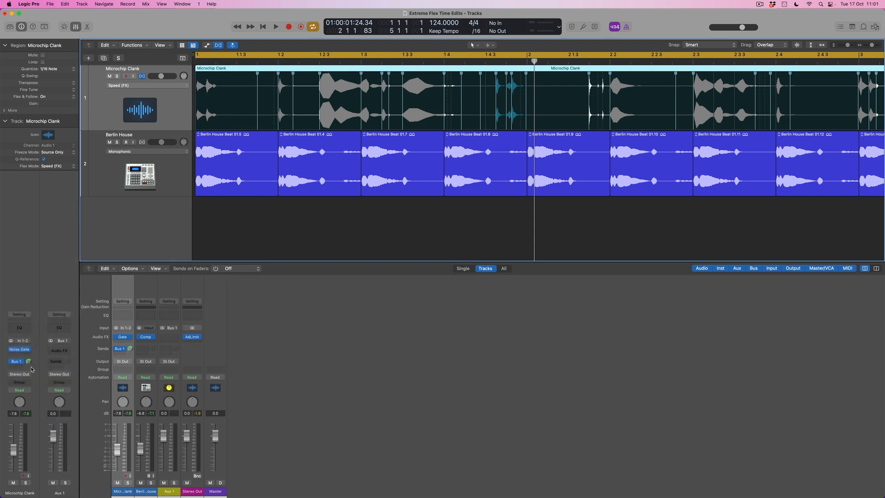
Insert a stereo Tape Delay on the Aux 1 channel.
click(67, 350)
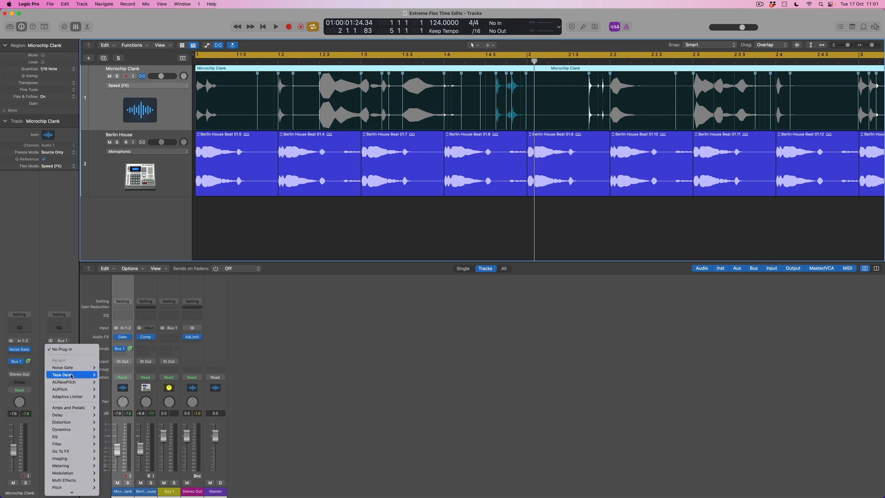
mouse_move(75, 455)
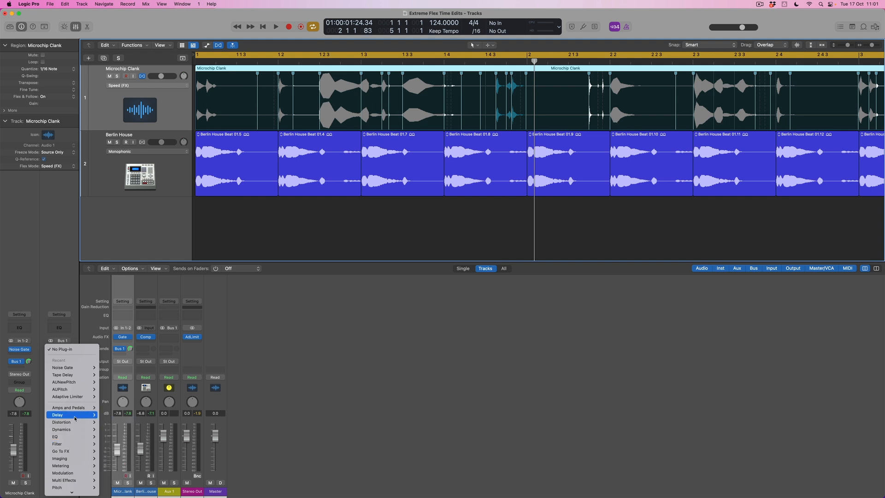
mouse_move(74, 415)
mouse_move(118, 444)
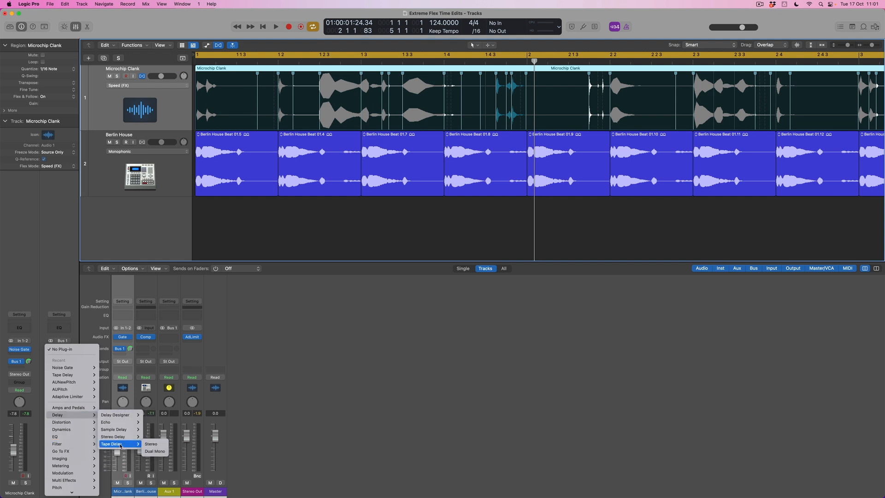
click(152, 444)
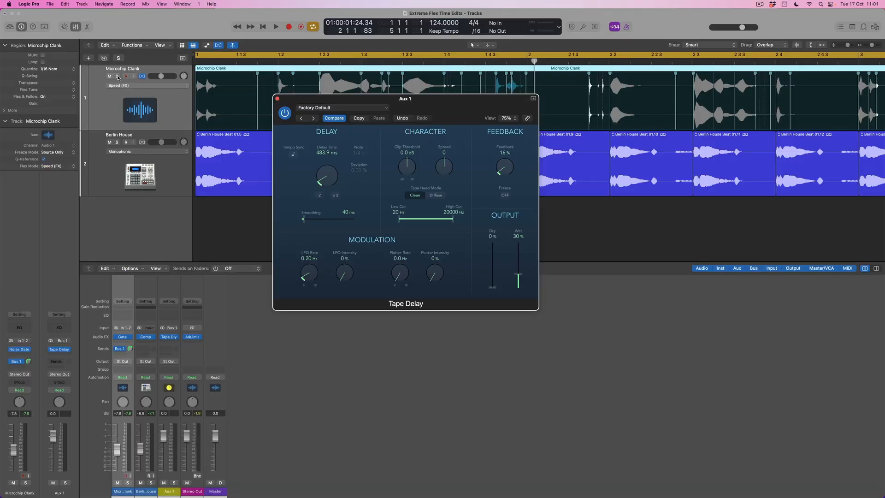
Solo the Microchip Clank track and, while it plays, set the Tape Delay's wet output to 100% and feedback to 72%.
click(117, 76)
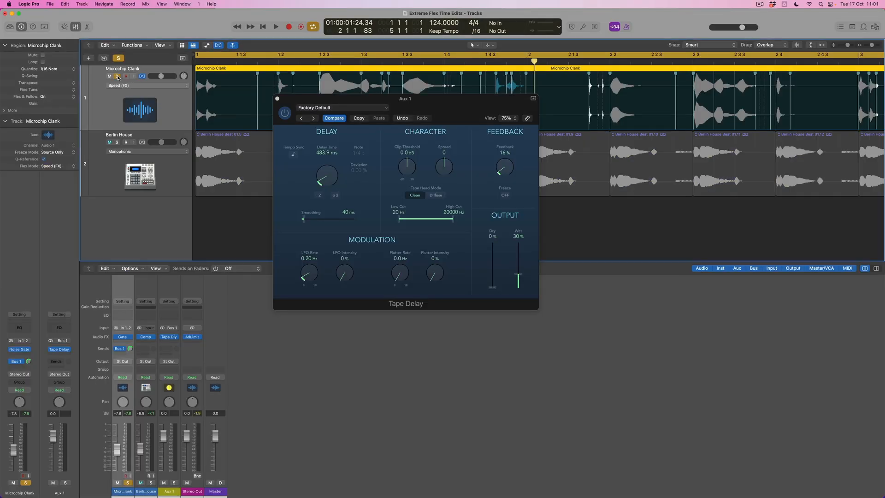
drag(315, 101, 314, 172)
key(space)
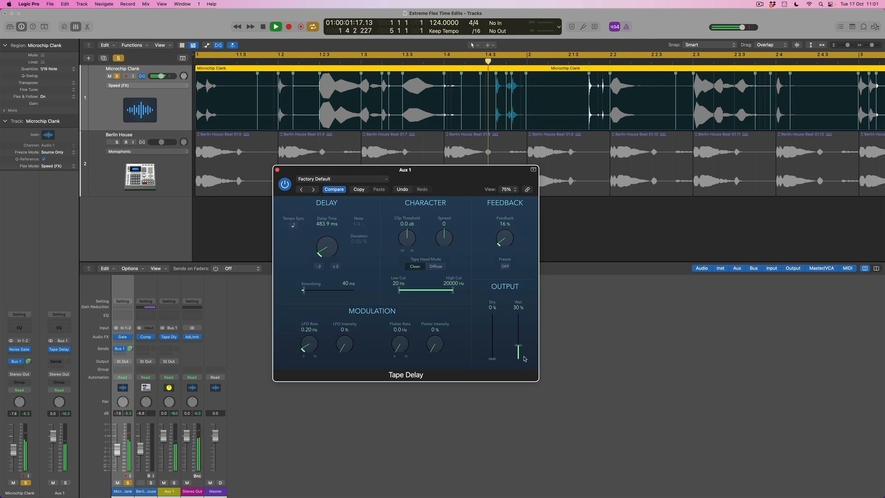
drag(518, 346, 524, 275)
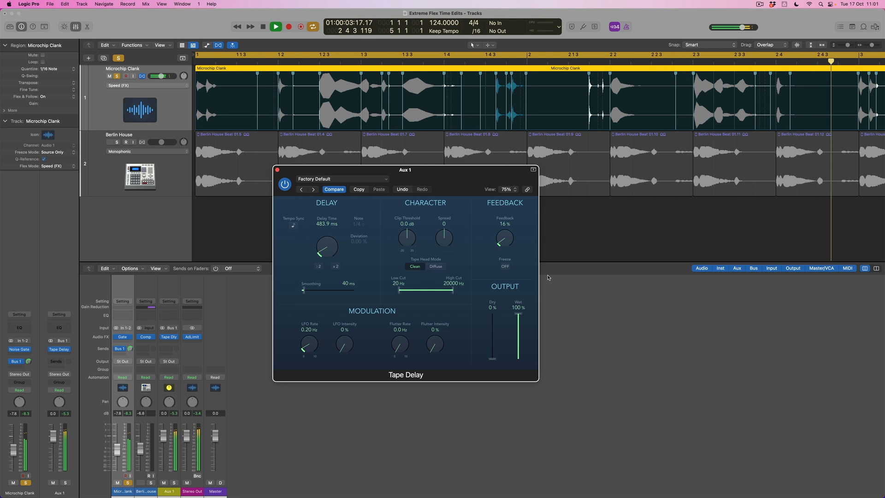
drag(506, 223, 507, 208)
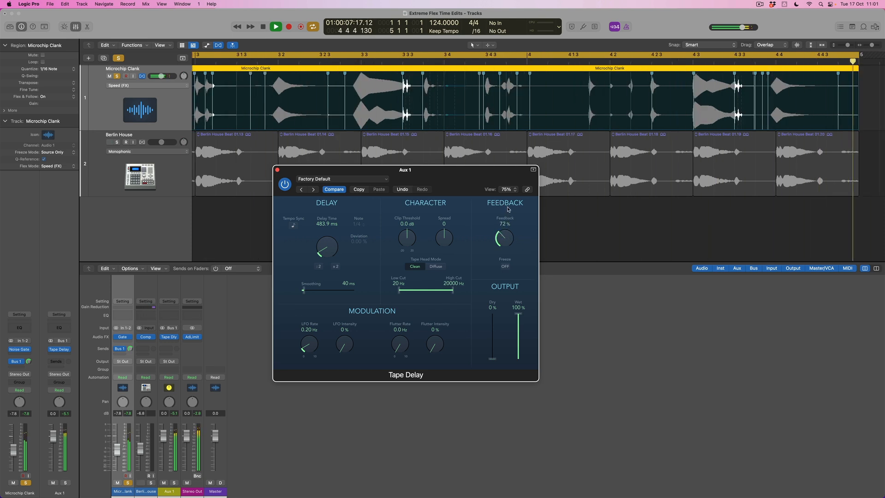
key(space)
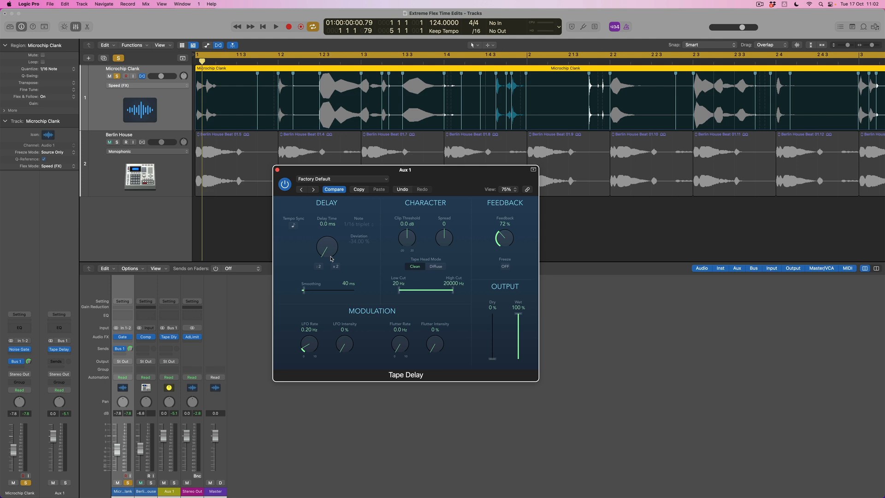
During playback, vary the Tape Delay's delay time to 8.8 ms, unsolo the Microchip Clank track, and bring the delay time down to 0.0 ms.
key(space)
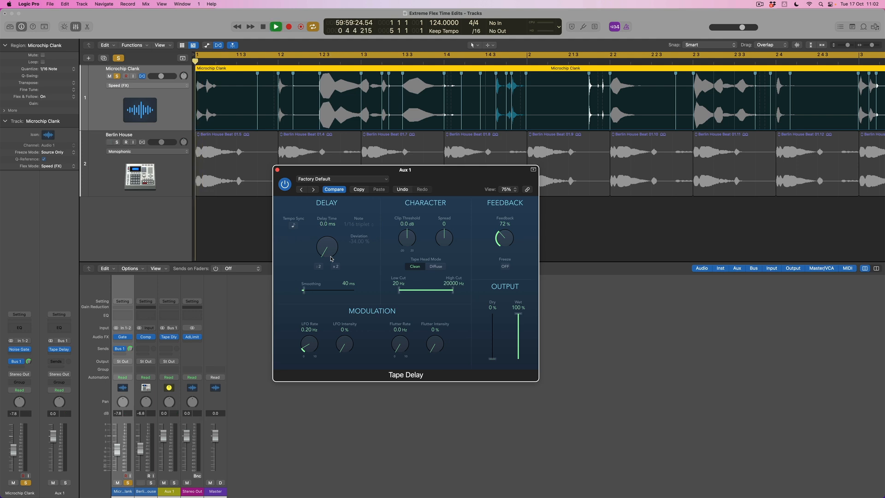
drag(330, 258, 331, 255)
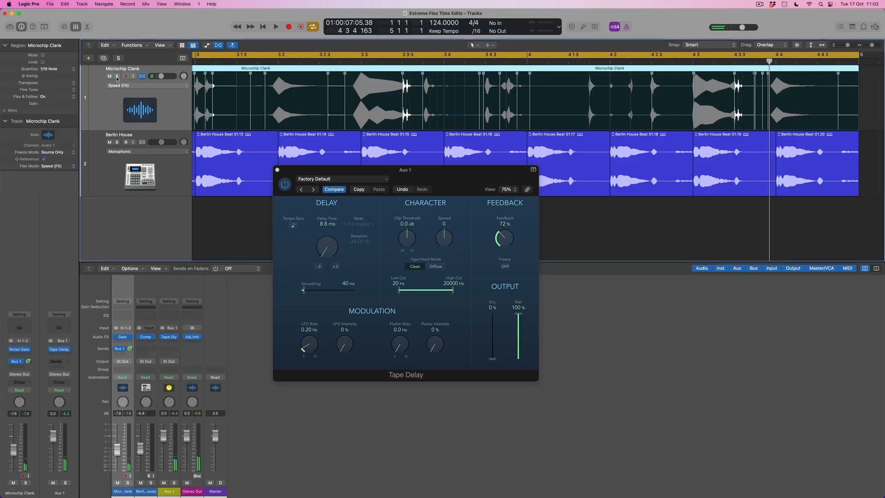
mouse_move(328, 247)
mouse_down()
mouse_move(327, 216)
mouse_move(324, 250)
mouse_up()
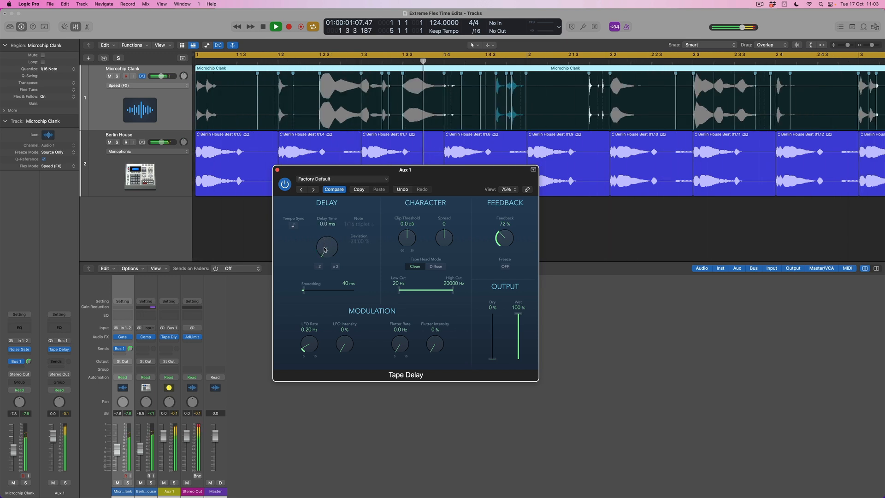